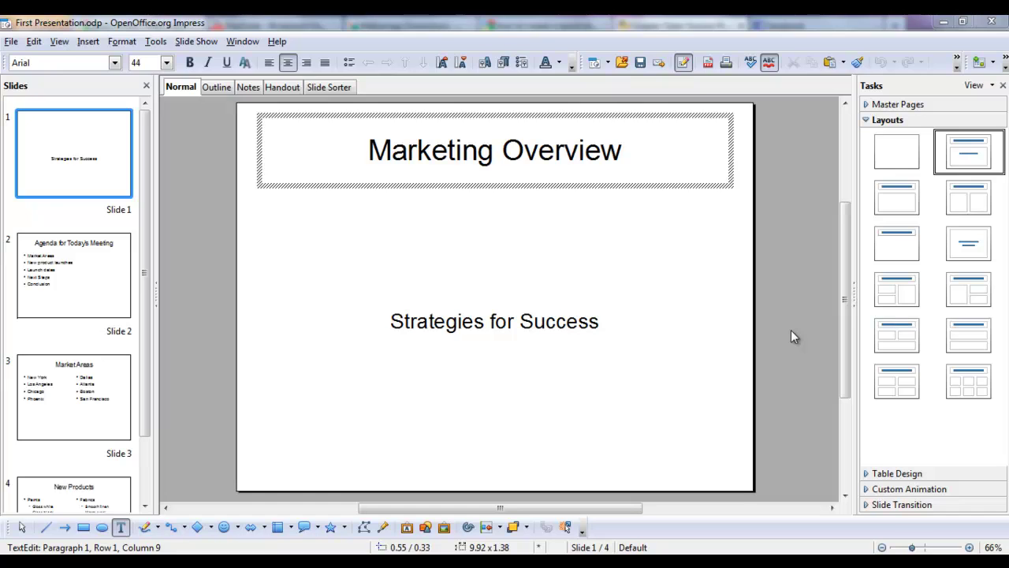
Deselect the title placeholder on the opened First Presentation.odp title slide
left_click(791, 330)
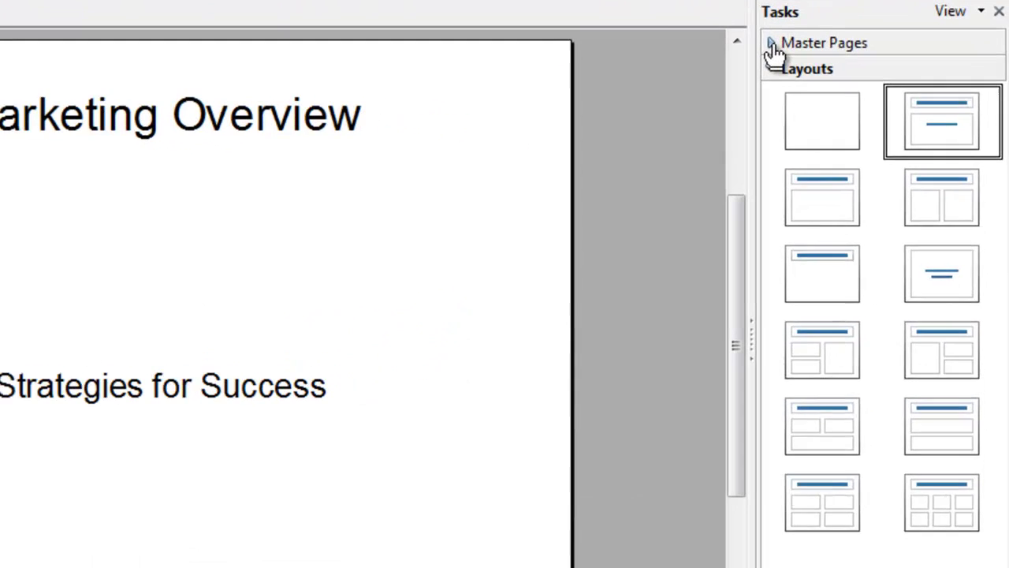
Expand Master Pages and scroll down to the designs Available for Use
left_click(867, 128)
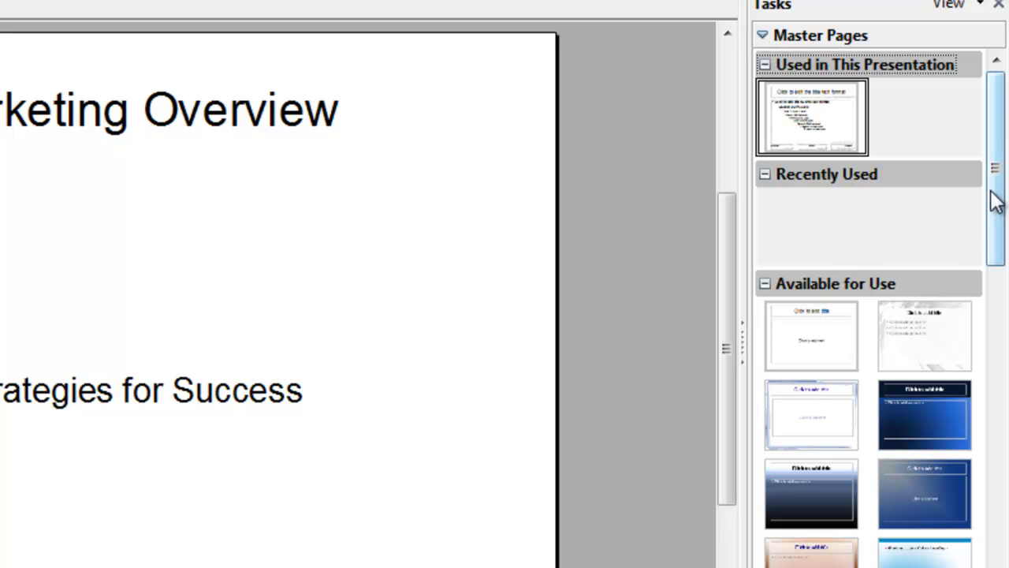
left_click_drag(997, 214, 1005, 501)
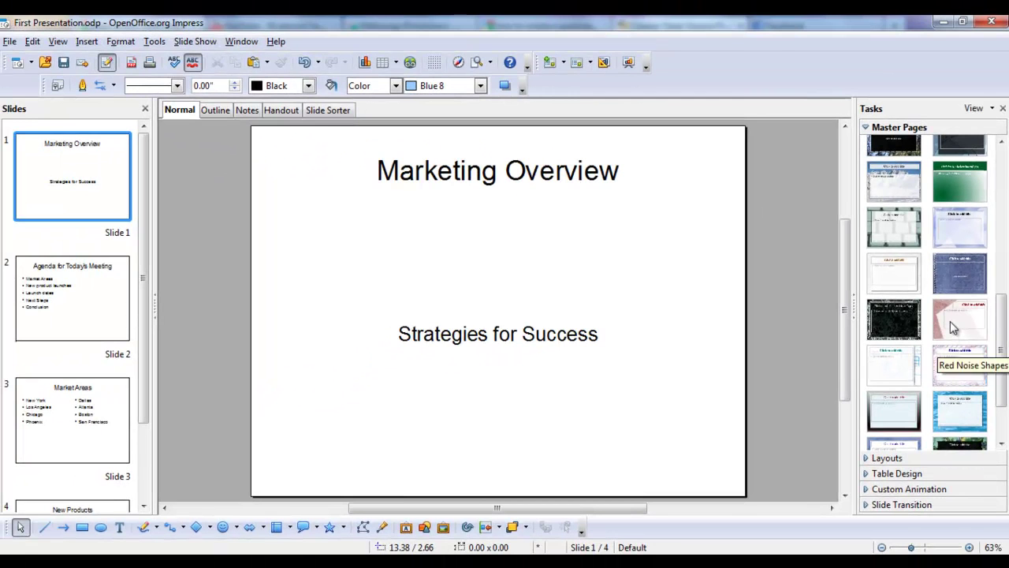
Apply the Red Noise Shapes master and review slides 4, 3, 2, then 1
left_click(951, 325)
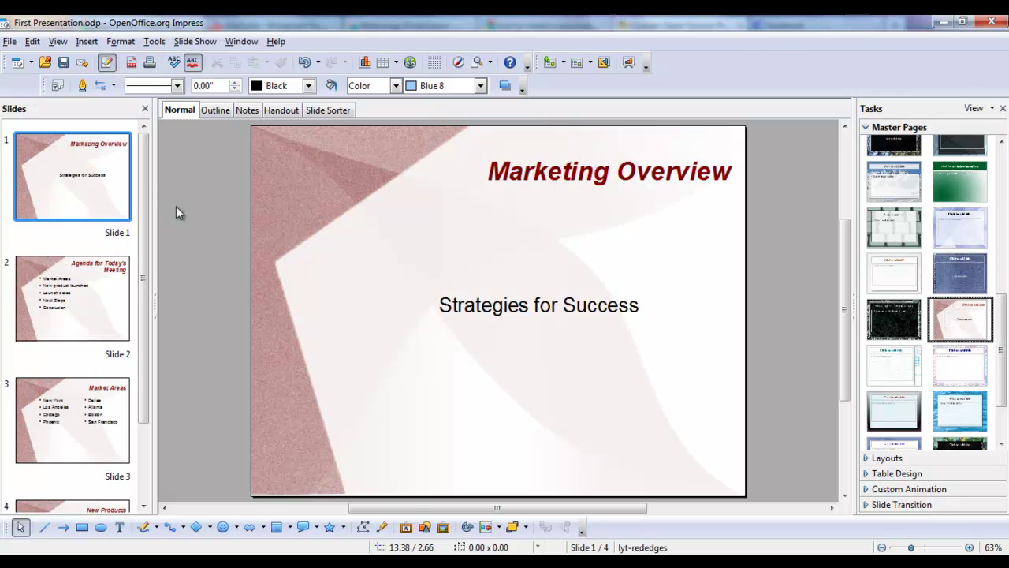
left_click_drag(143, 173, 163, 252)
left_click(89, 414)
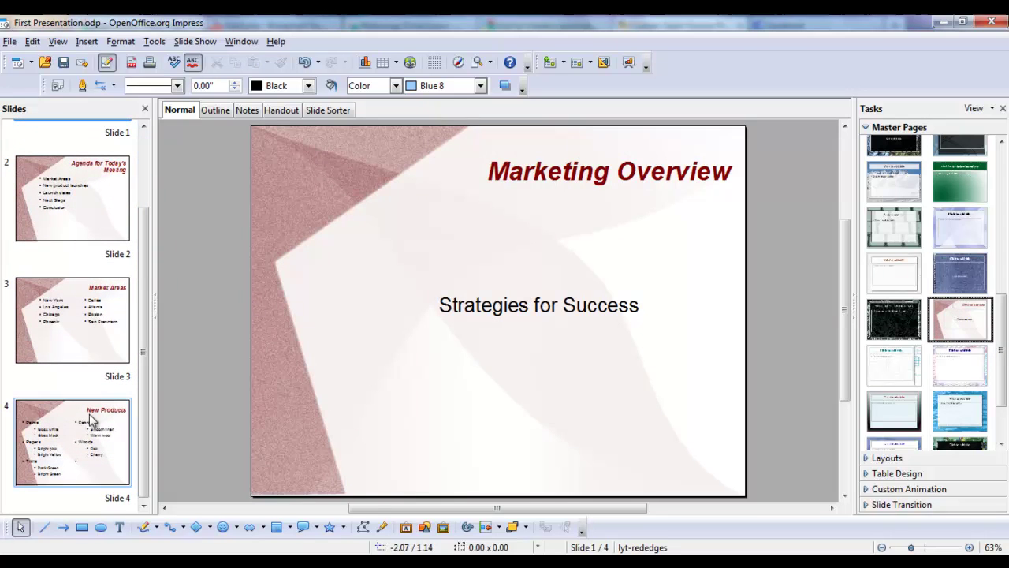
left_click(99, 340)
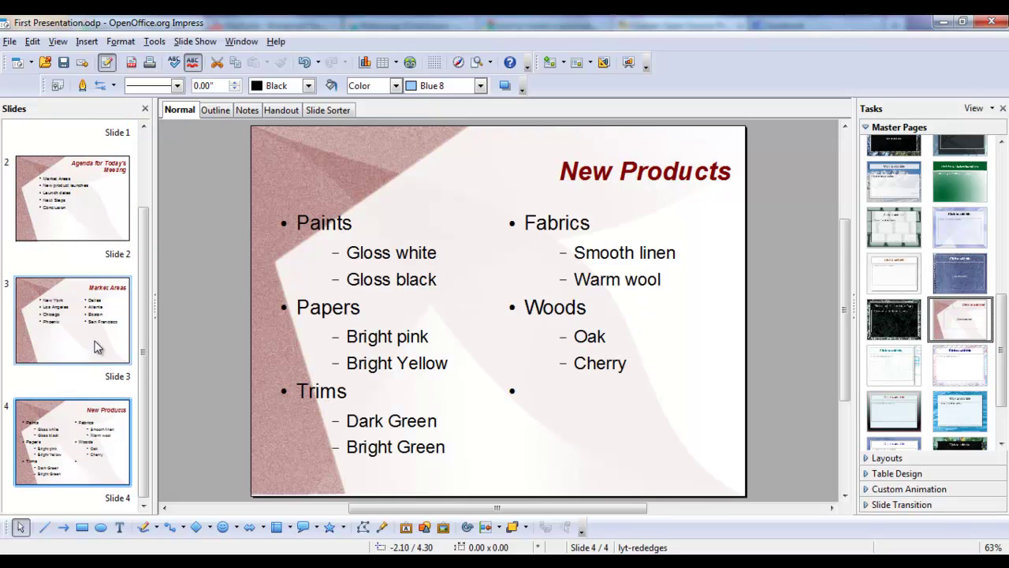
left_click(82, 203)
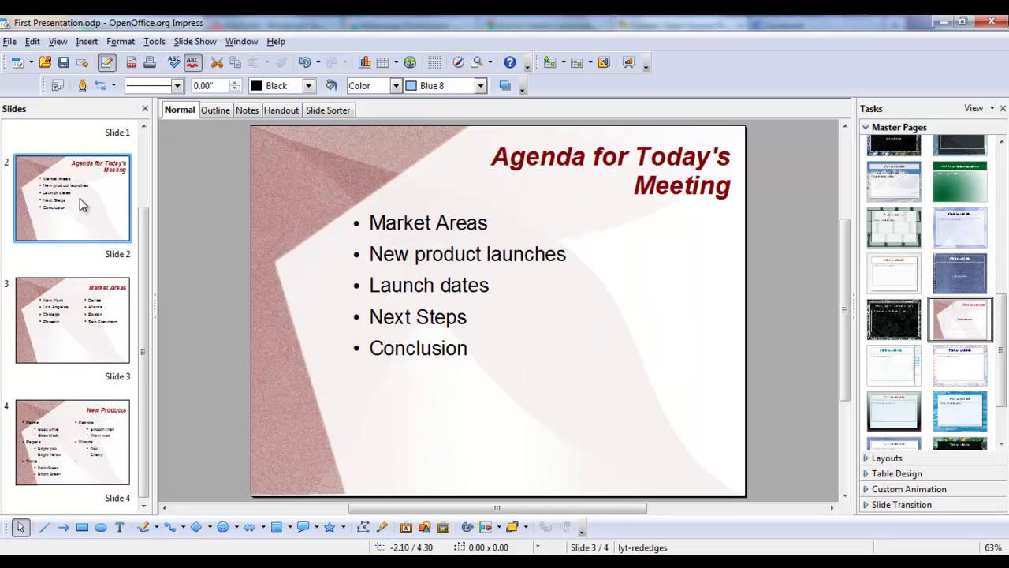
scroll(138, 247, "up", 3)
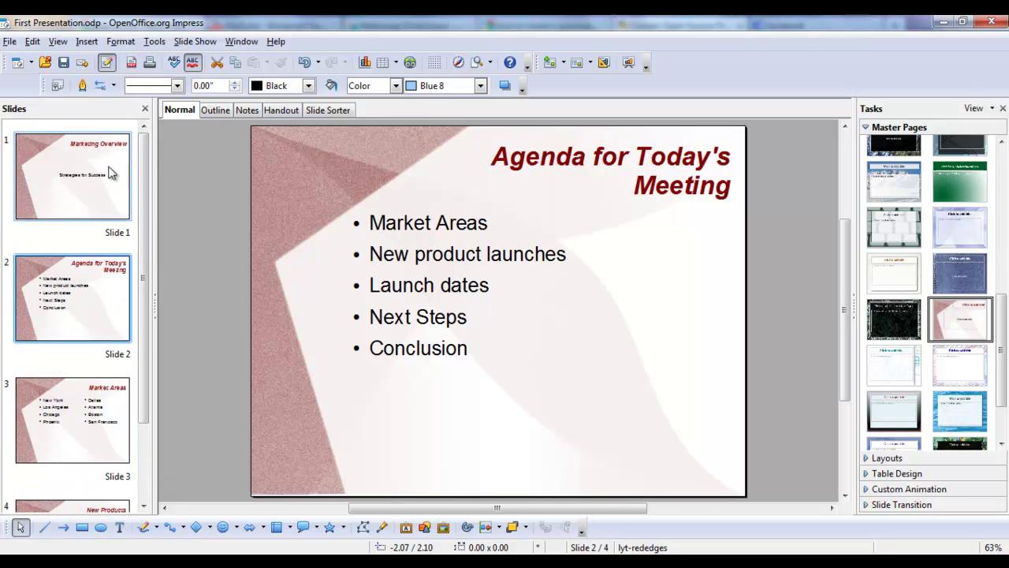
left_click(72, 177)
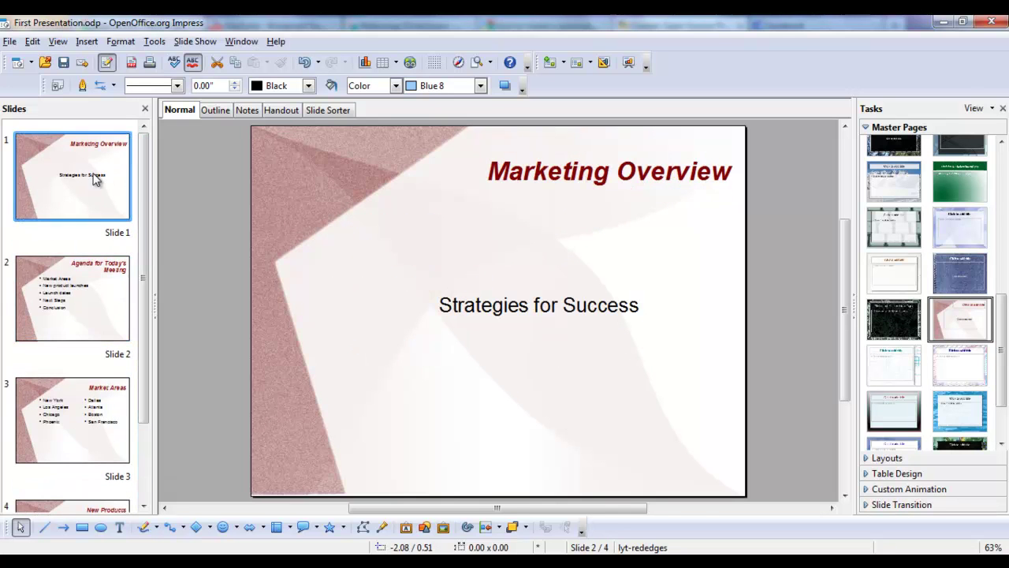
Try Numbers on Dark Background, then apply Green with White Lines and reselect slide 1
left_click(892, 316)
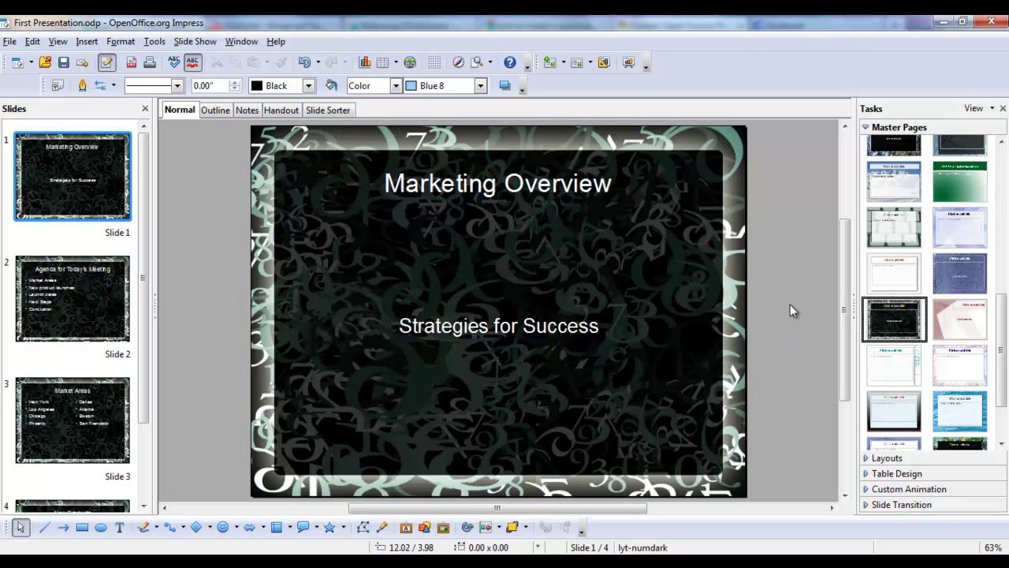
left_click(970, 184)
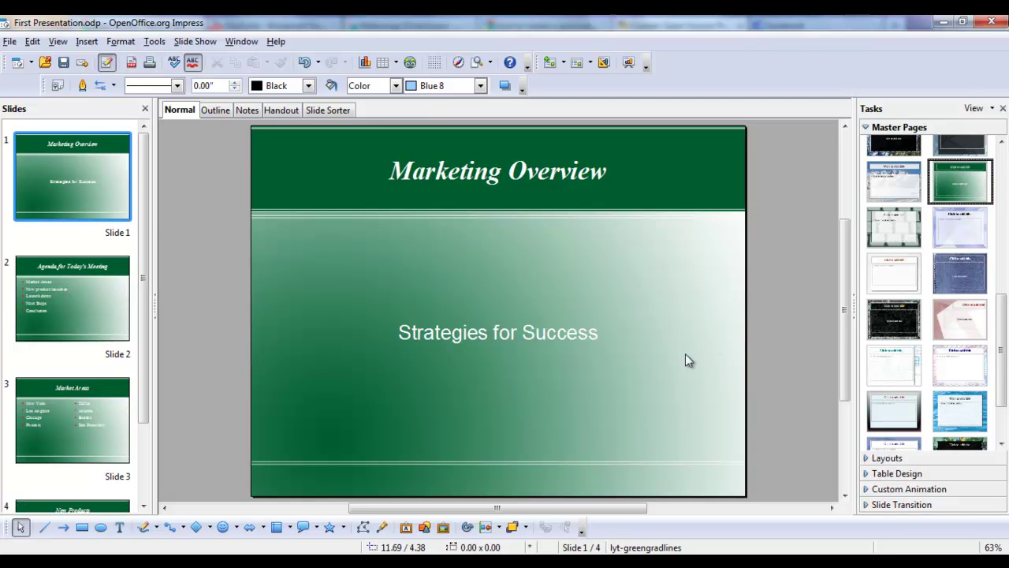
left_click(67, 183)
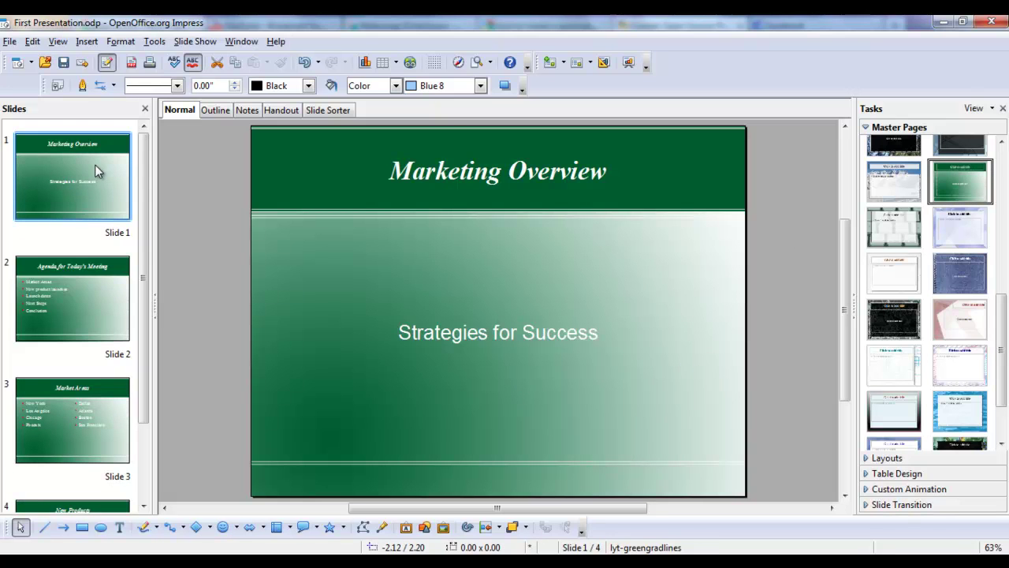
Load Presentation Backgrounds' Blue Lines and Gradients design and apply it to the title slide only
left_click(604, 64)
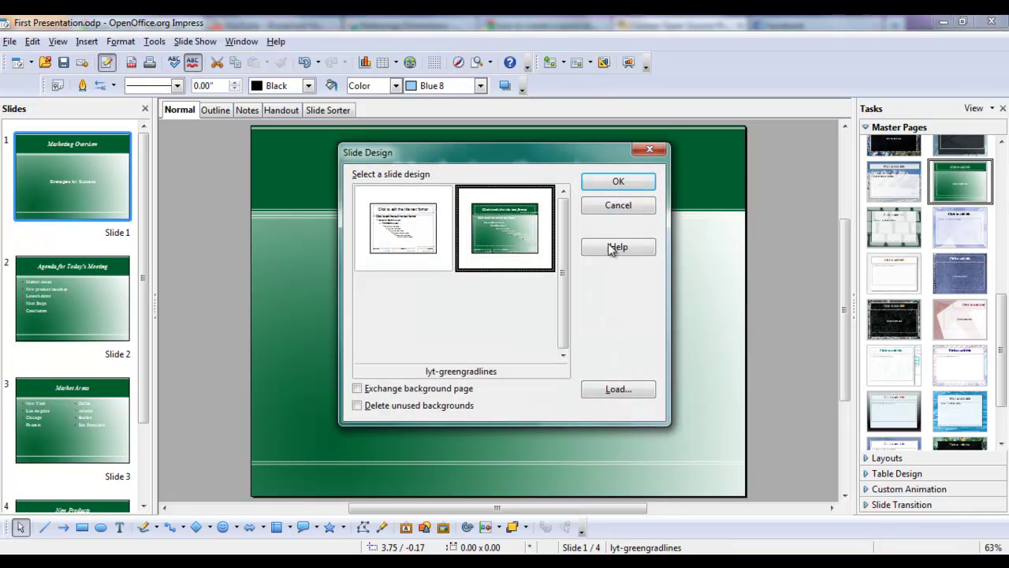
left_click(641, 392)
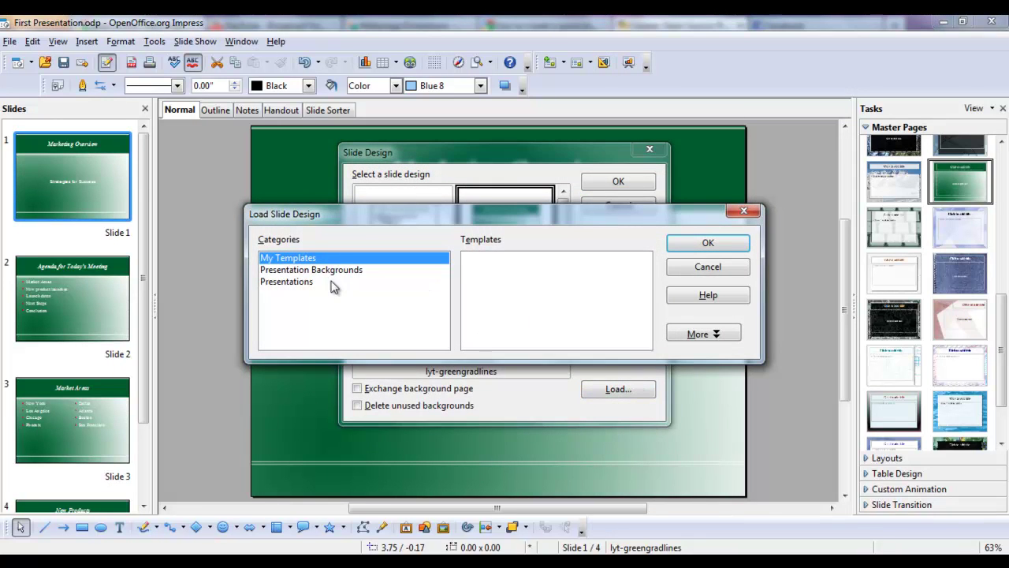
left_click(335, 270)
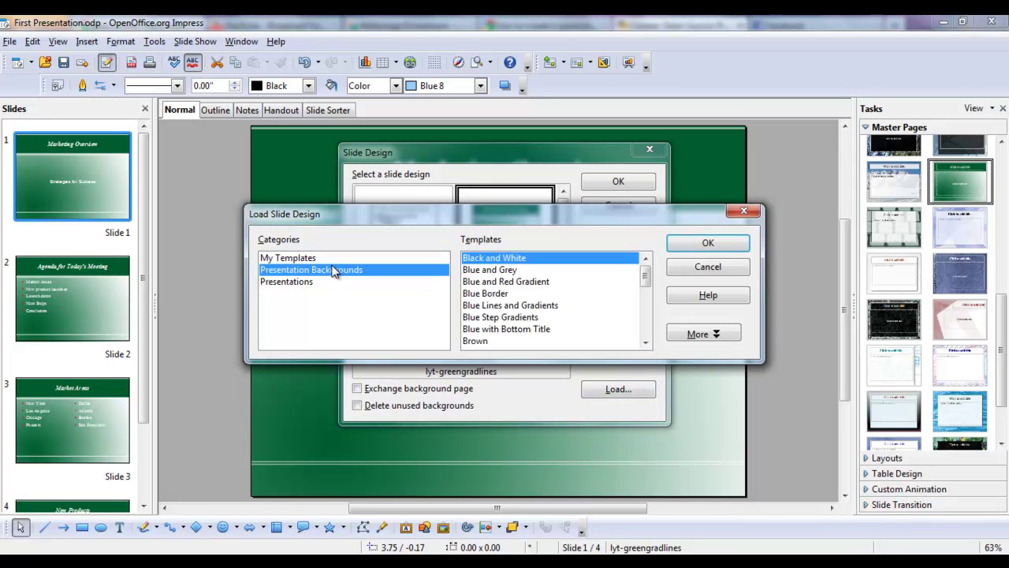
left_click(487, 306)
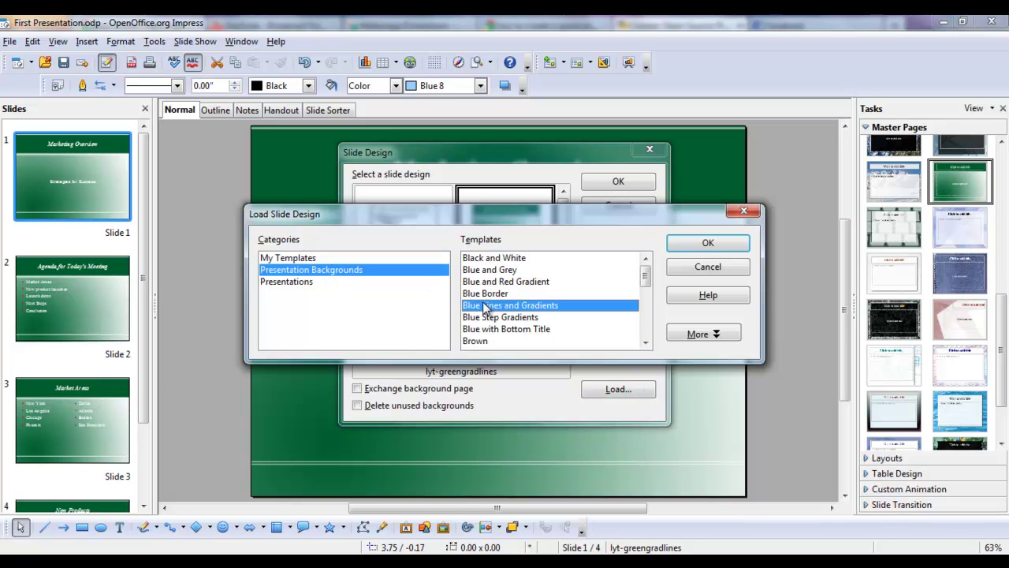
left_click(699, 252)
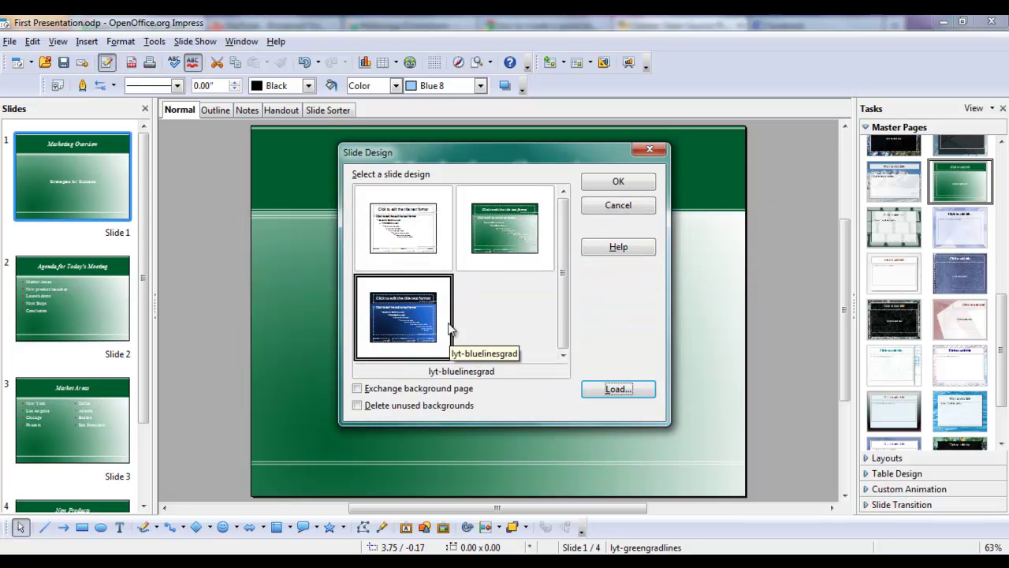
left_click(620, 182)
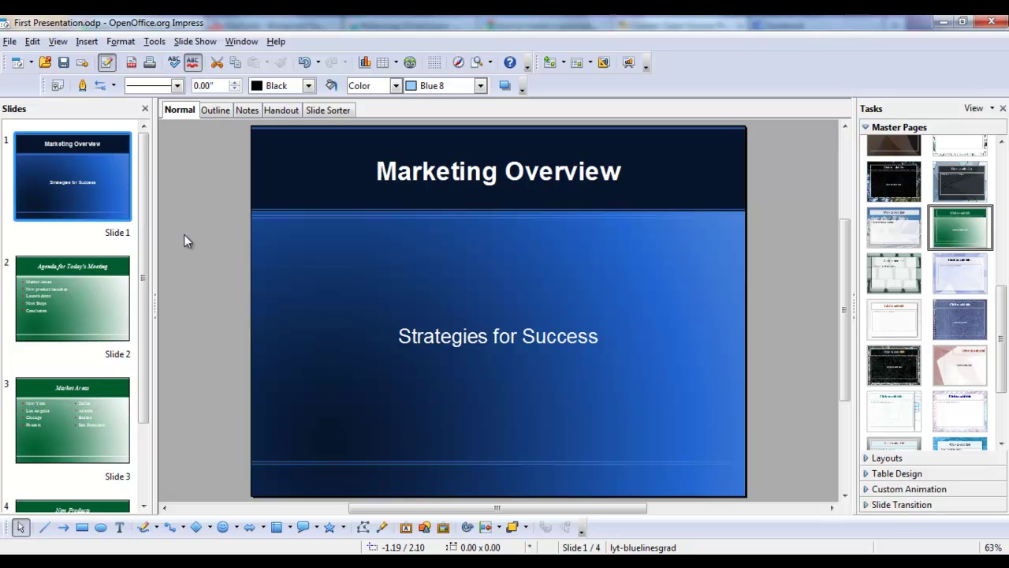
left_click_drag(145, 278, 154, 361)
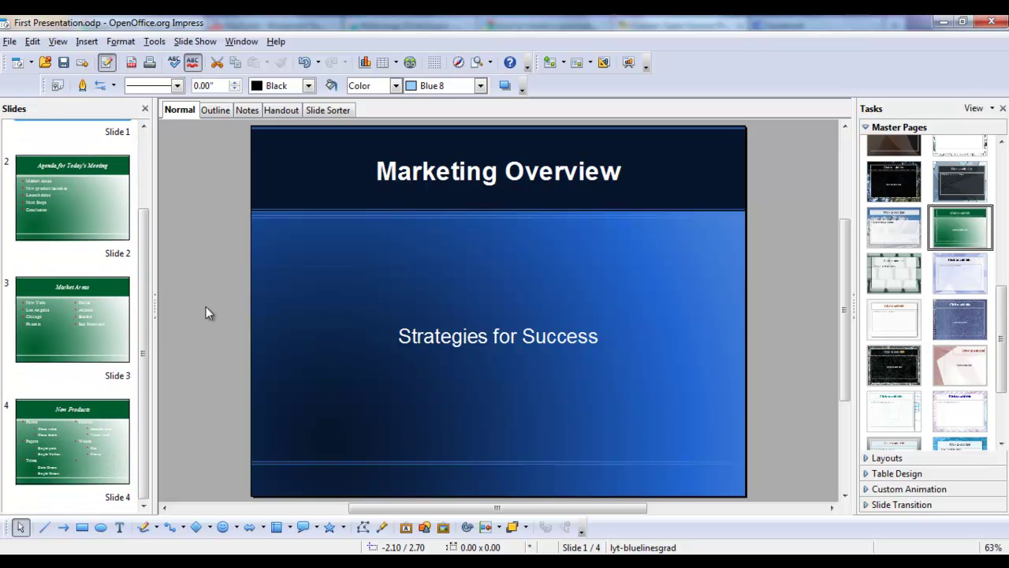
left_click_drag(144, 304, 167, 184)
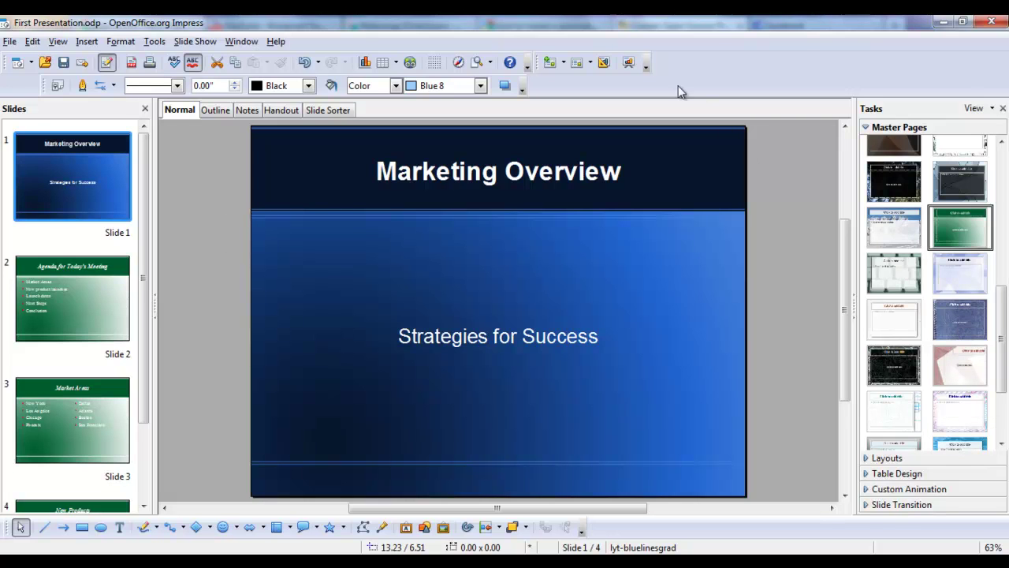
Load the Presentation Backgrounds Brown design and apply lyt-brown to the title slide only
left_click(604, 63)
left_click(631, 396)
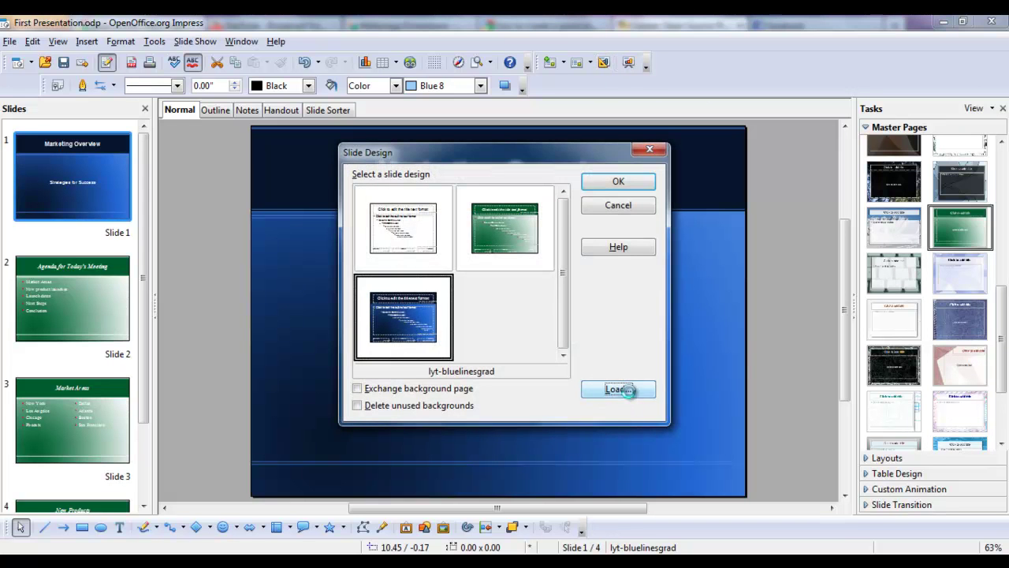
left_click(349, 272)
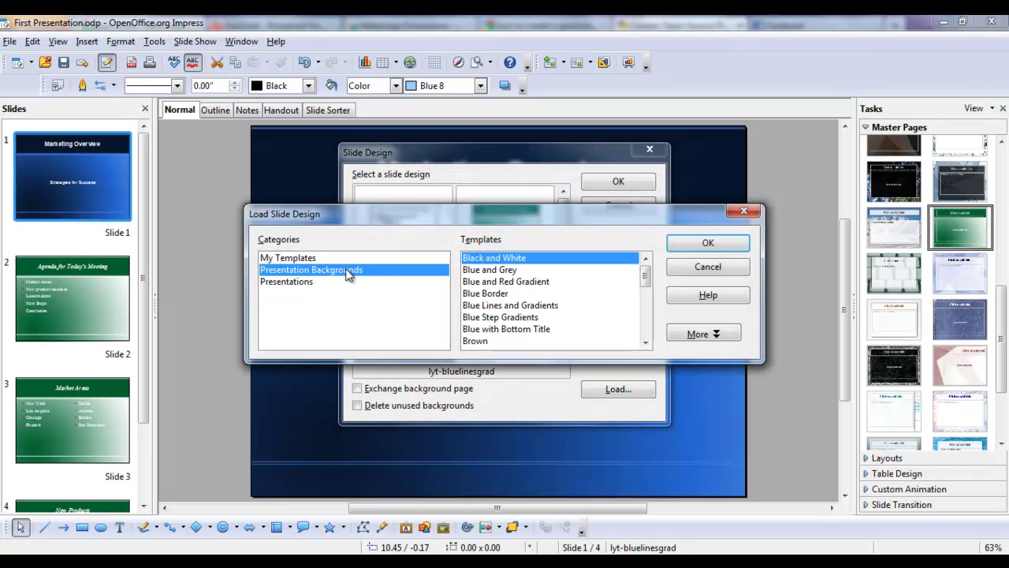
left_click(478, 341)
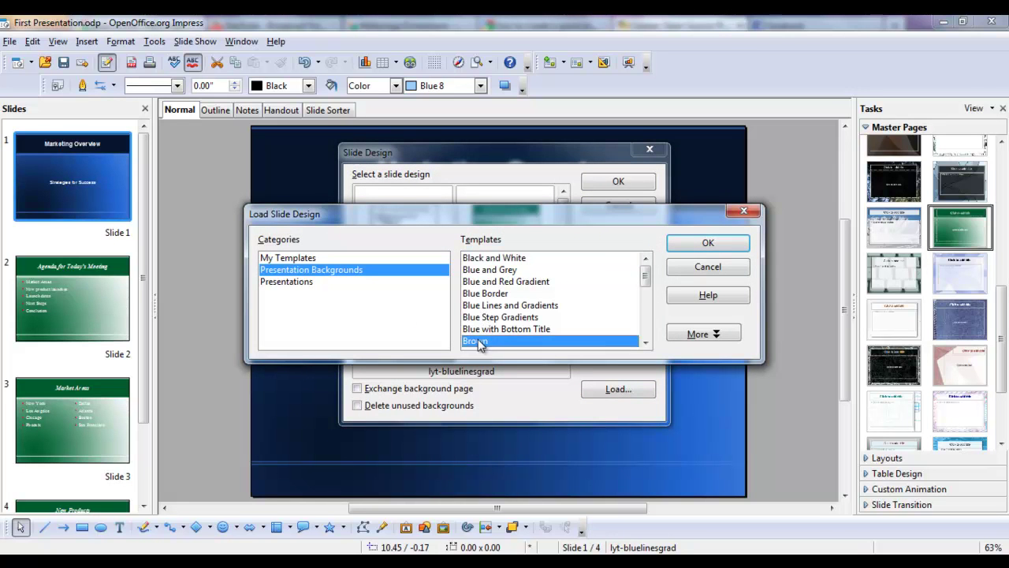
left_click(702, 247)
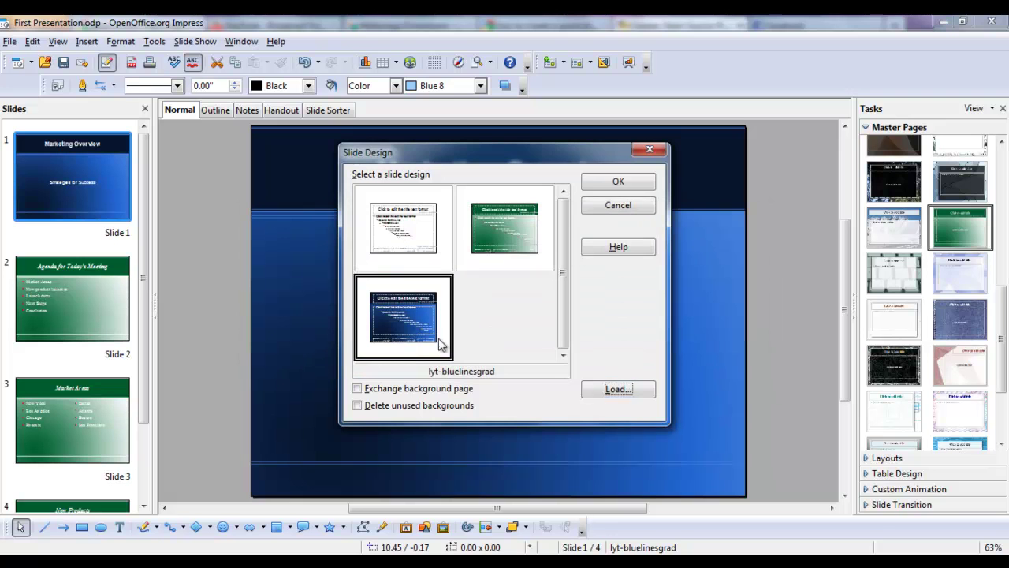
left_click(507, 335)
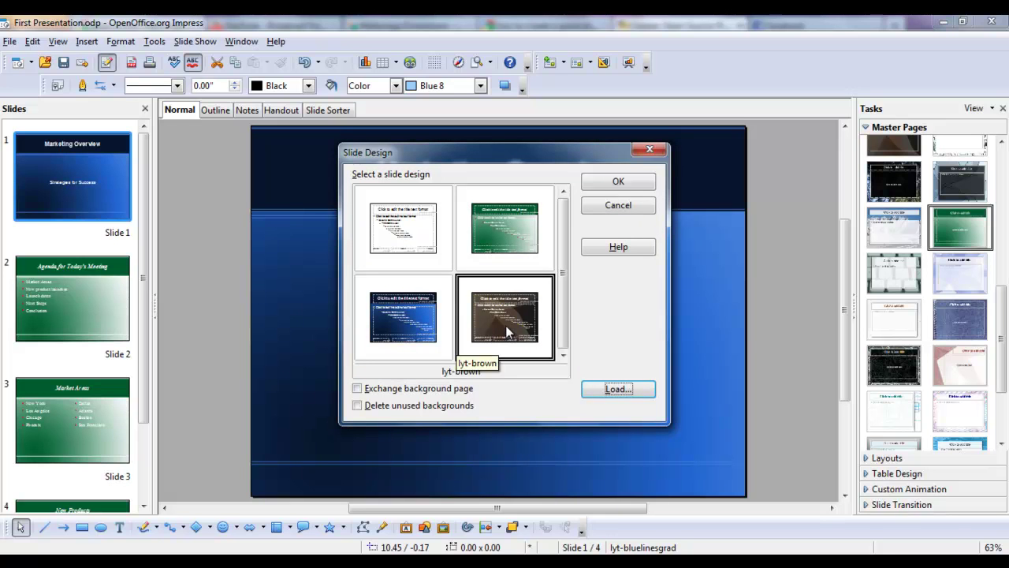
left_click(619, 183)
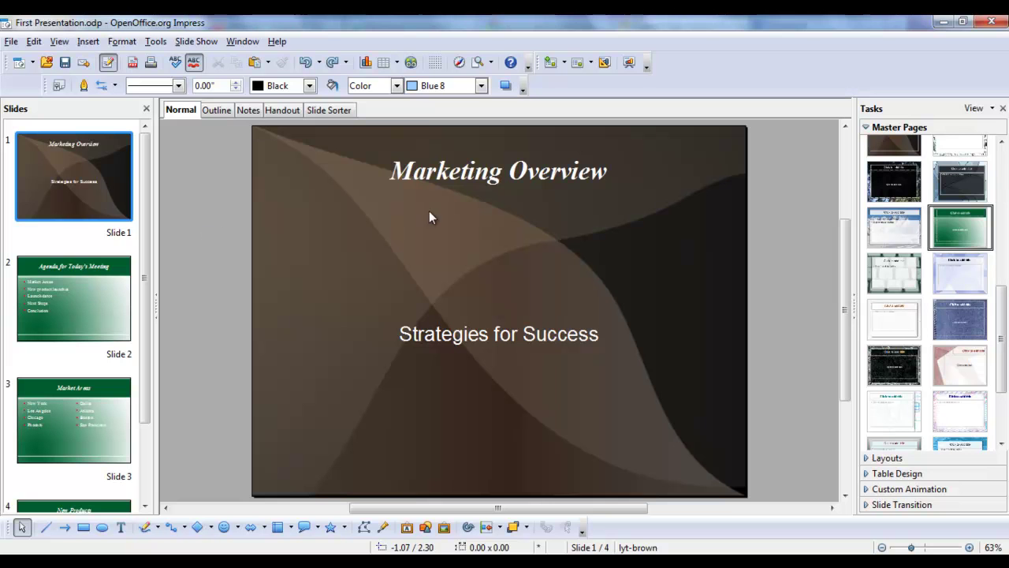
Select the Marketing Overview title box and set its font to Freestyle Script
left_click(465, 188)
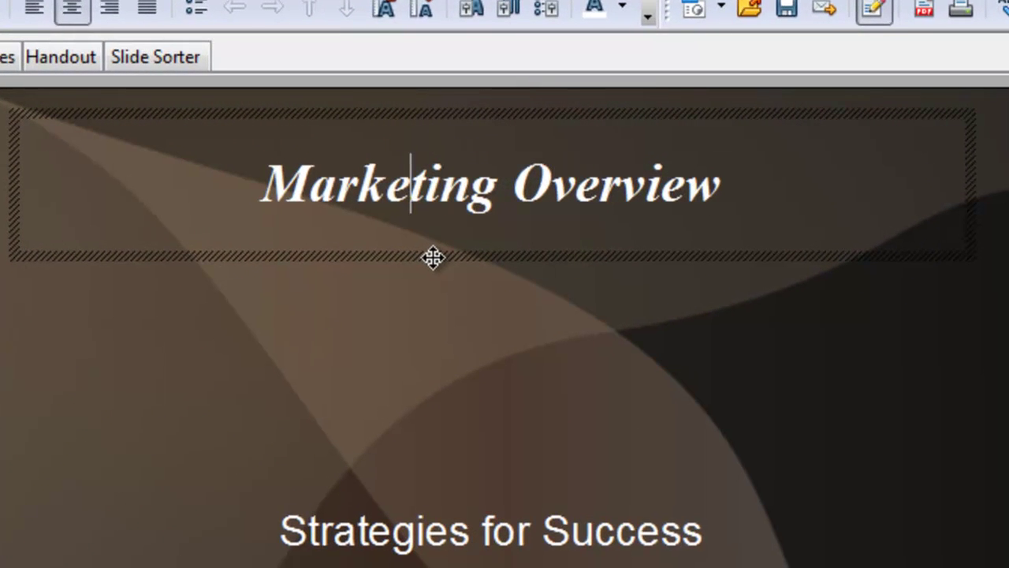
key("Escape")
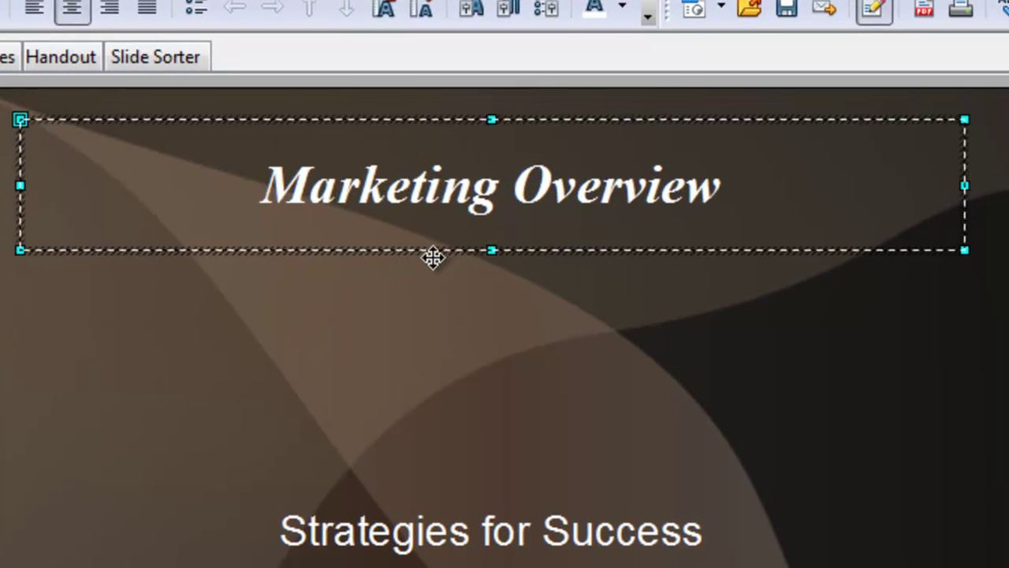
left_click(433, 257)
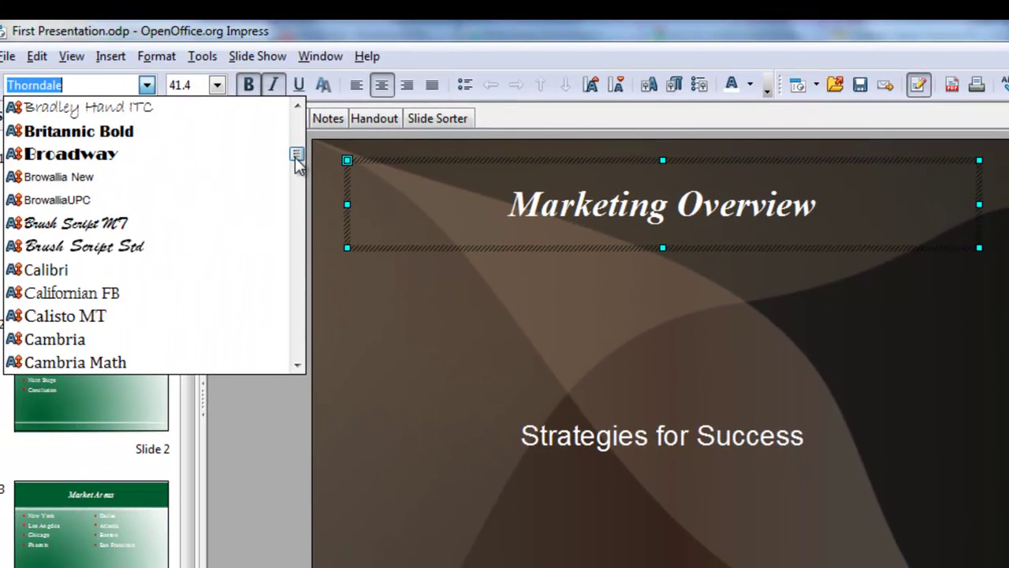
left_click_drag(296, 158, 294, 211)
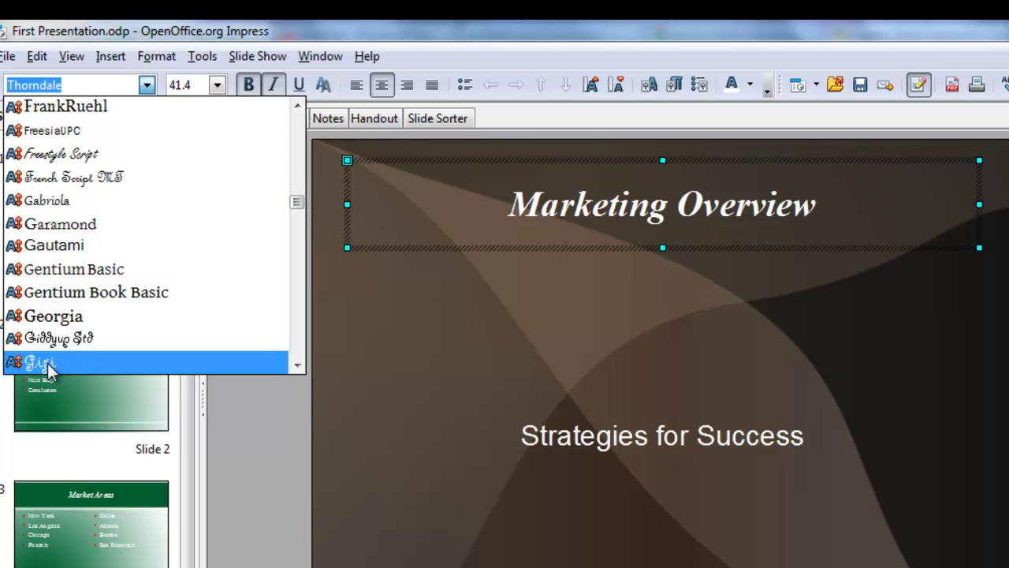
left_click(63, 153)
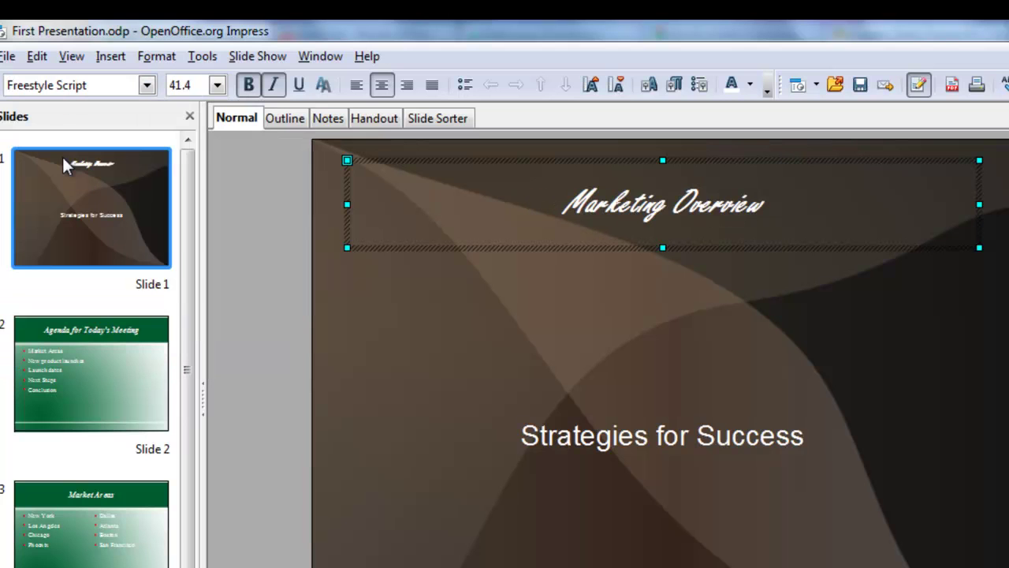
Enlarge the title to 72 pt and colour it Yellow 1
left_click(218, 85)
left_click(197, 265)
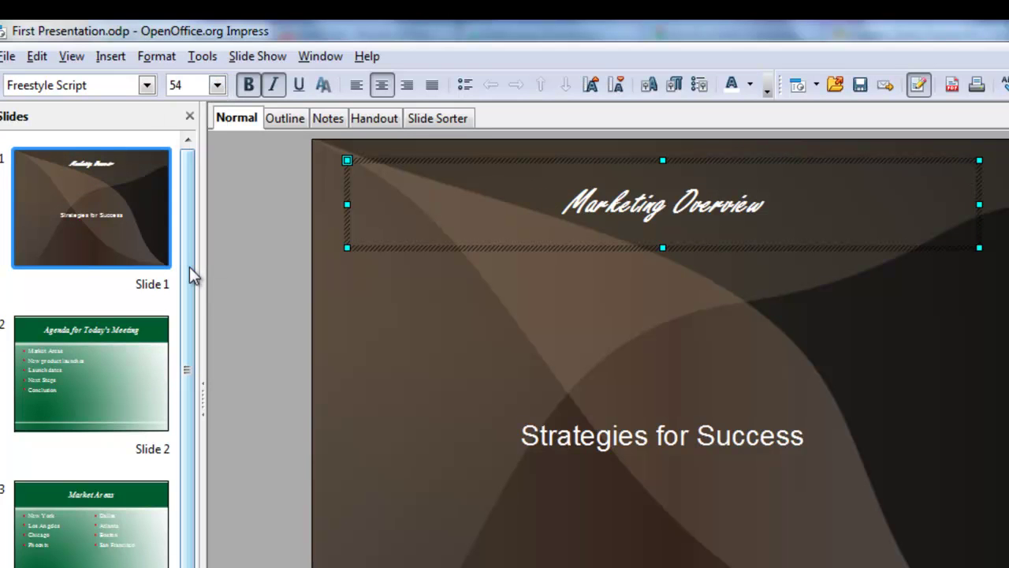
left_click(218, 85)
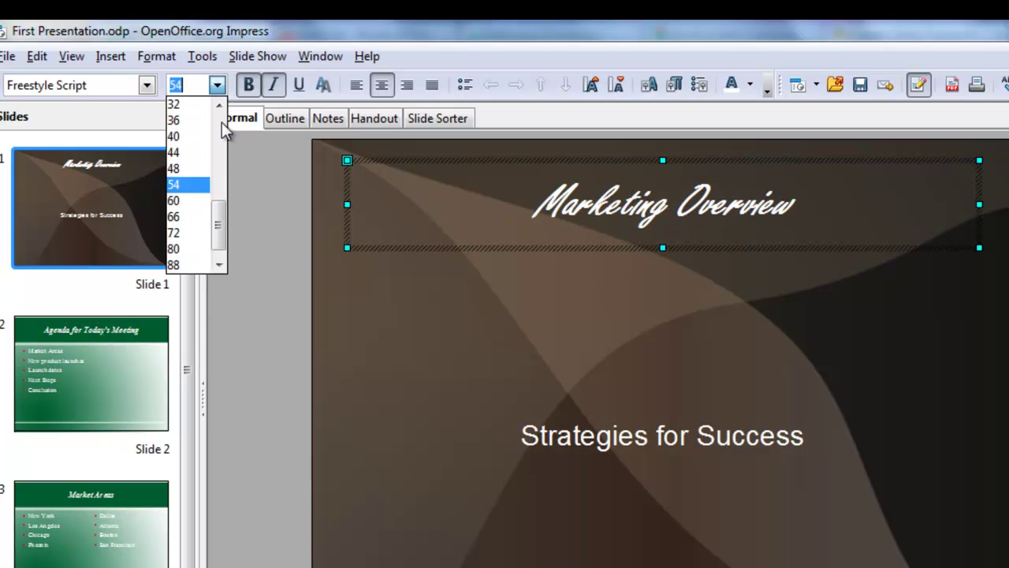
left_click_drag(220, 213, 218, 253)
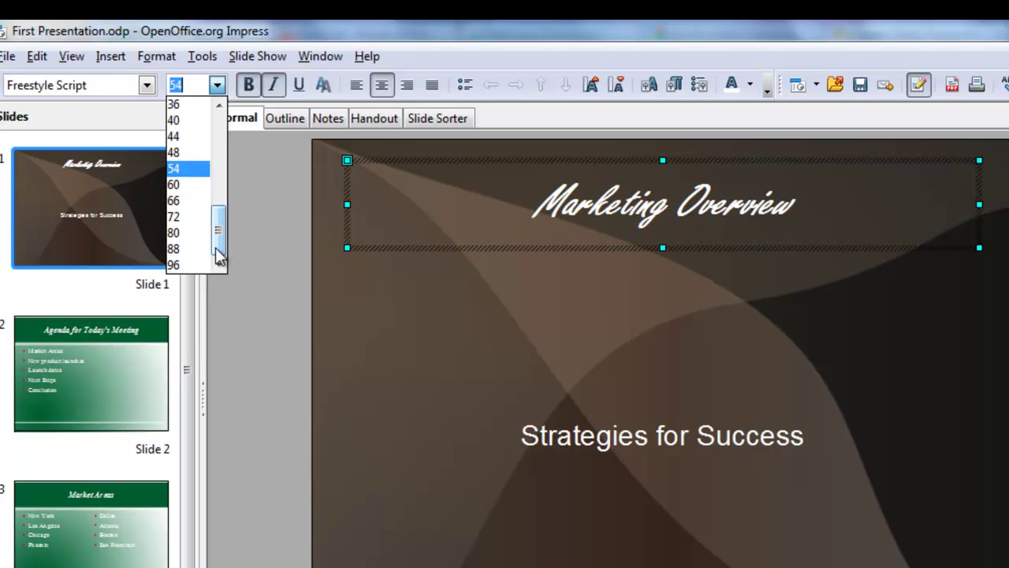
left_click(177, 200)
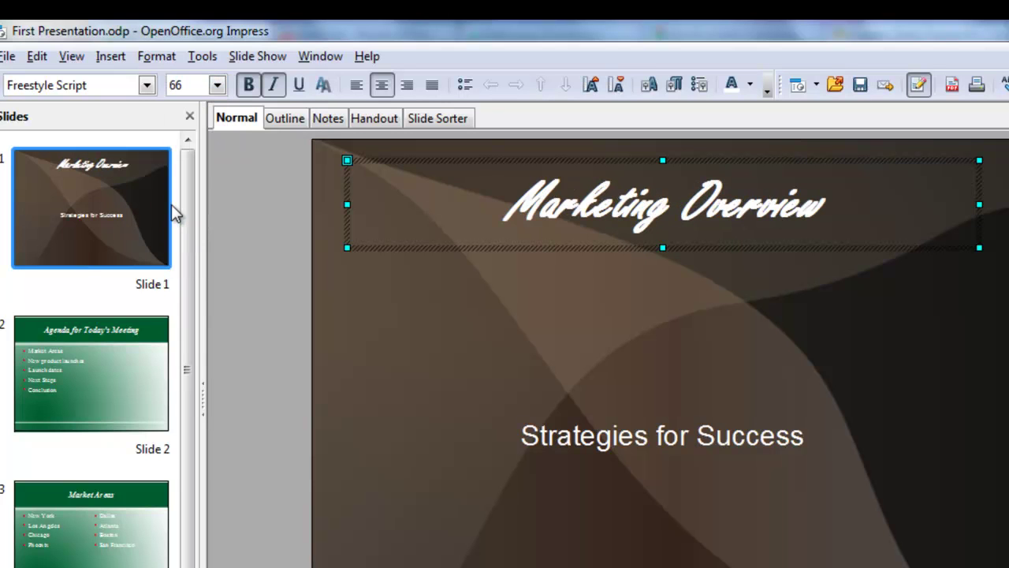
left_click(218, 86)
left_click(193, 217)
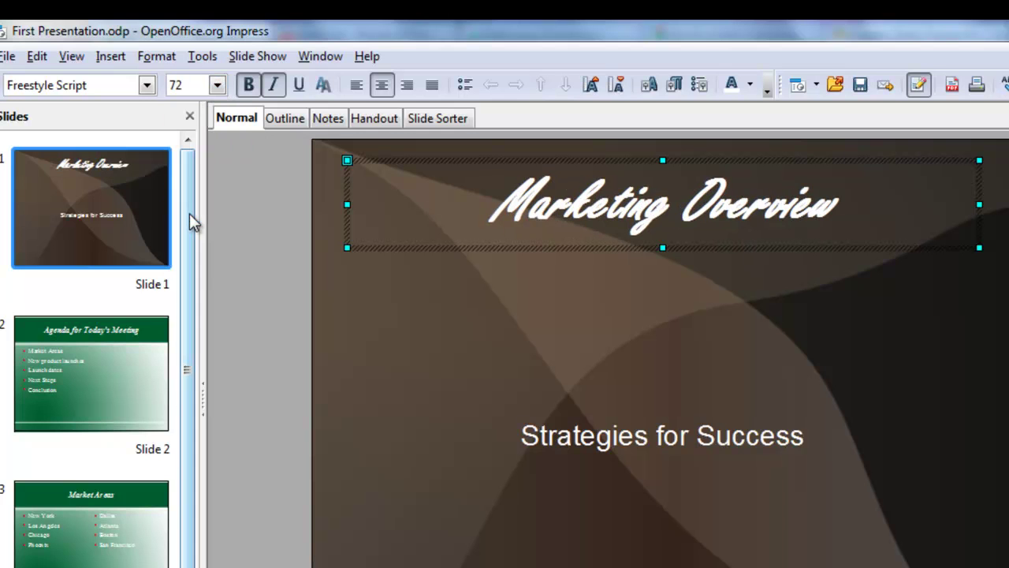
left_click(749, 85)
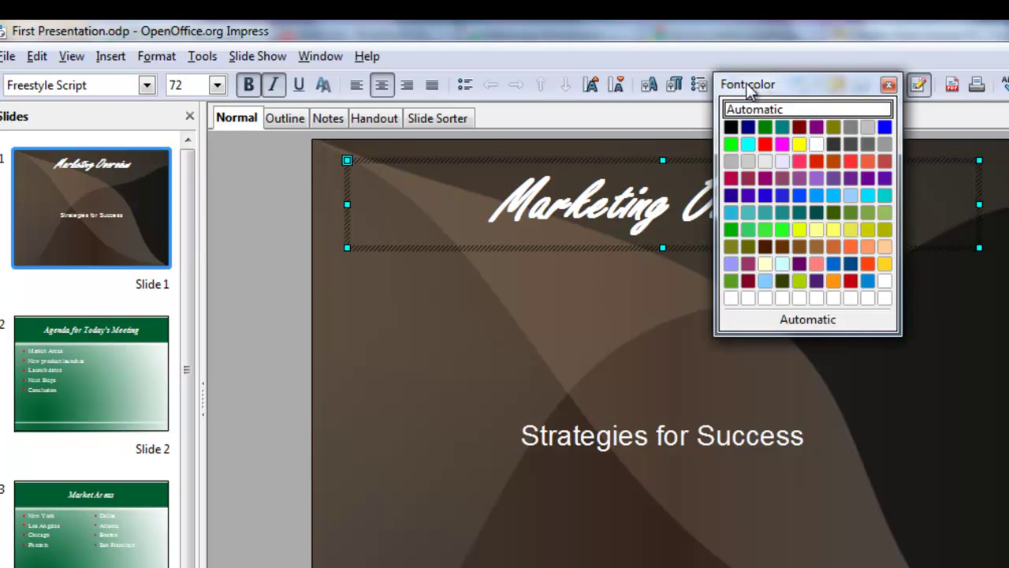
left_click(799, 230)
Set the title box line to Continuous style, Light green colour and 0.04" width
right_click(786, 249)
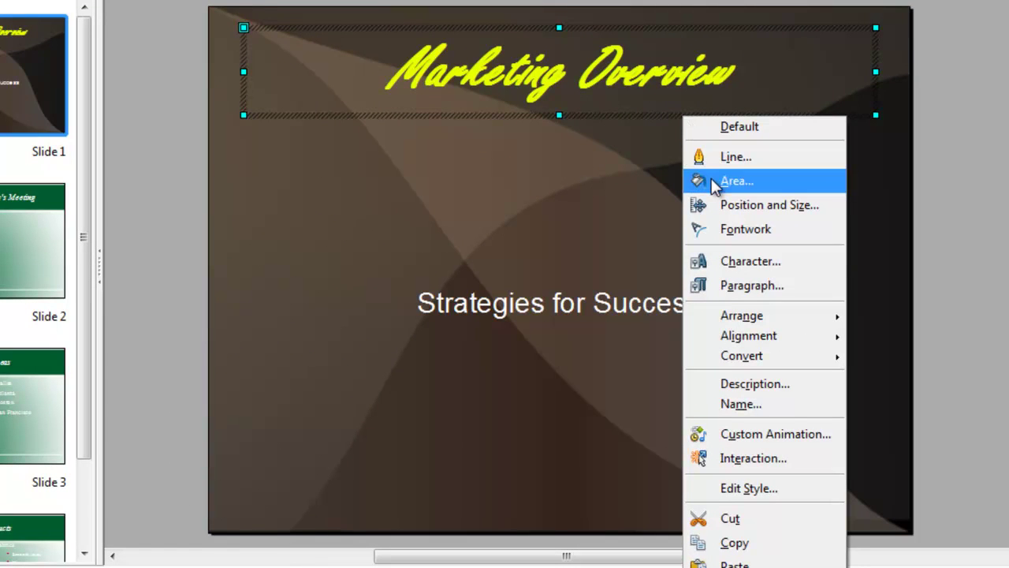
left_click(715, 157)
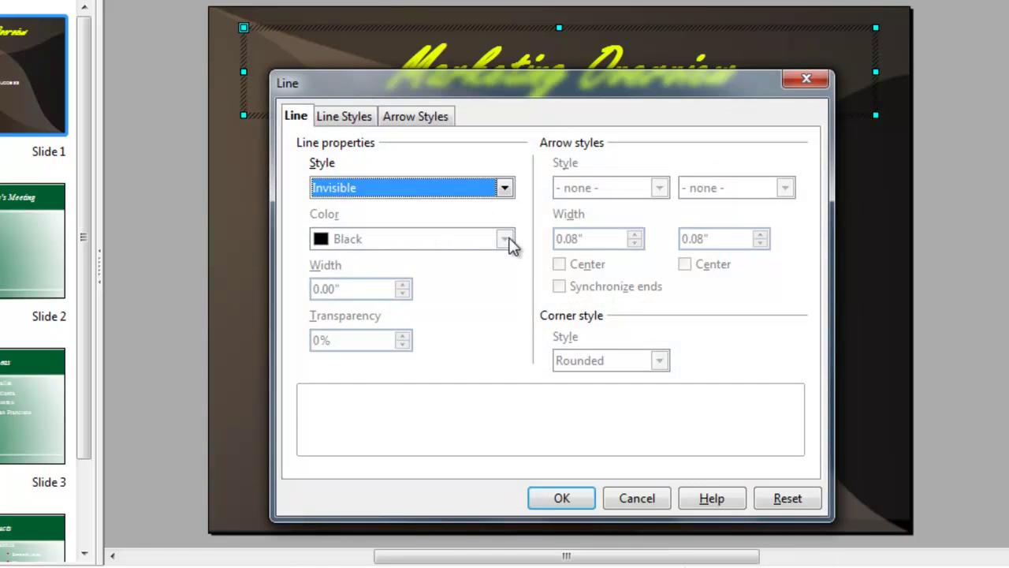
left_click(504, 188)
left_click(436, 225)
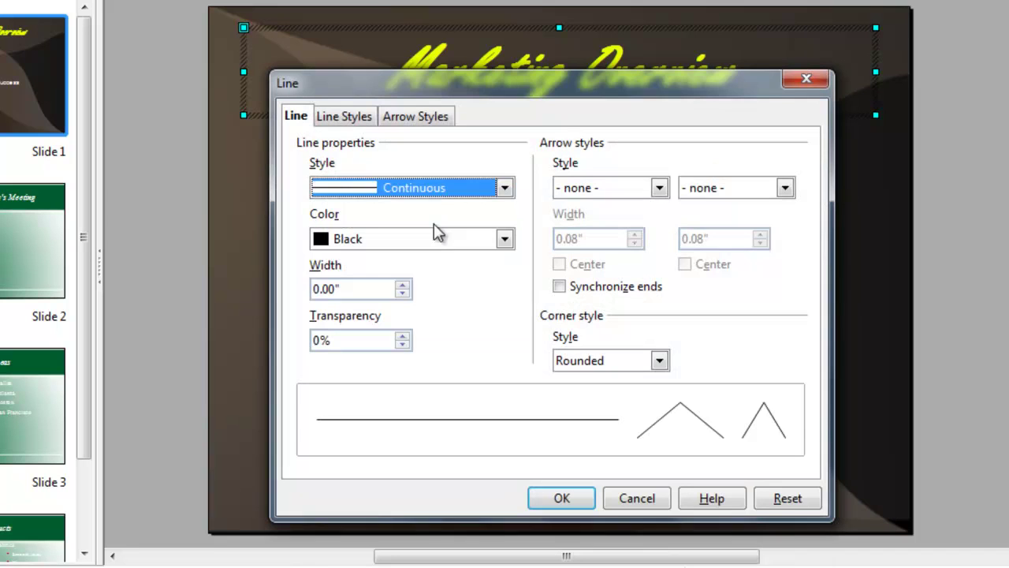
left_click(505, 239)
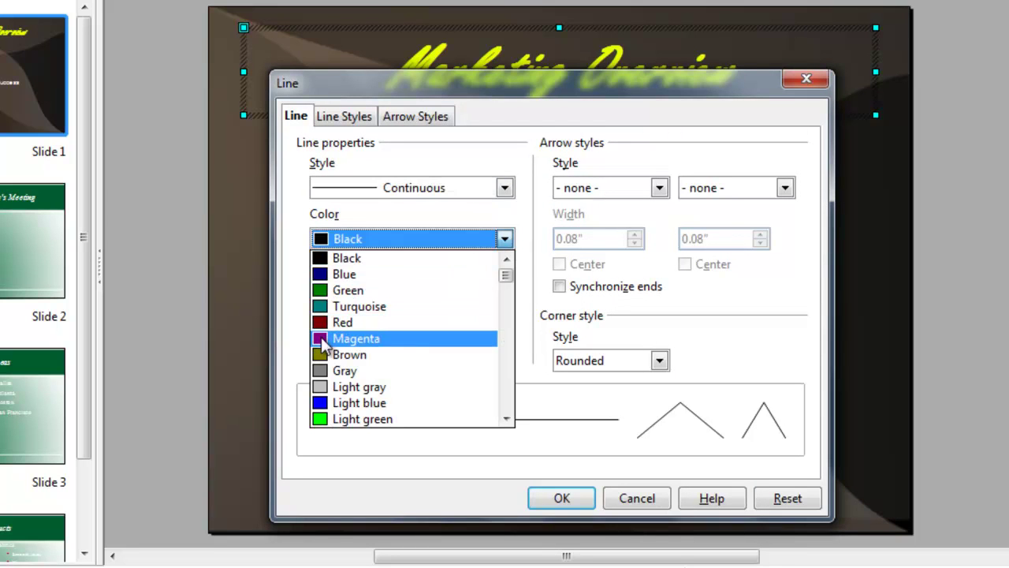
left_click(320, 422)
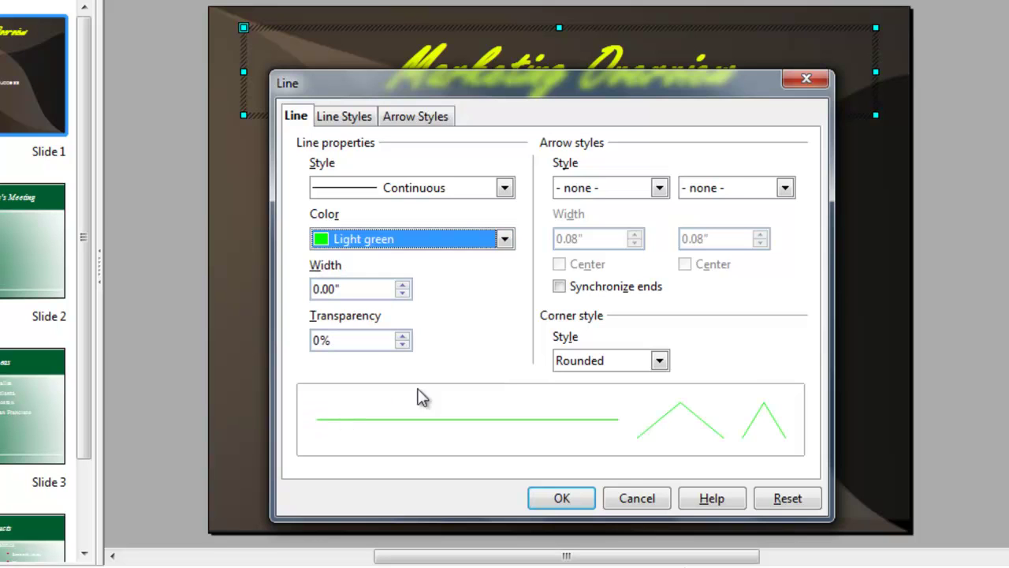
left_click(403, 285)
left_click(403, 286)
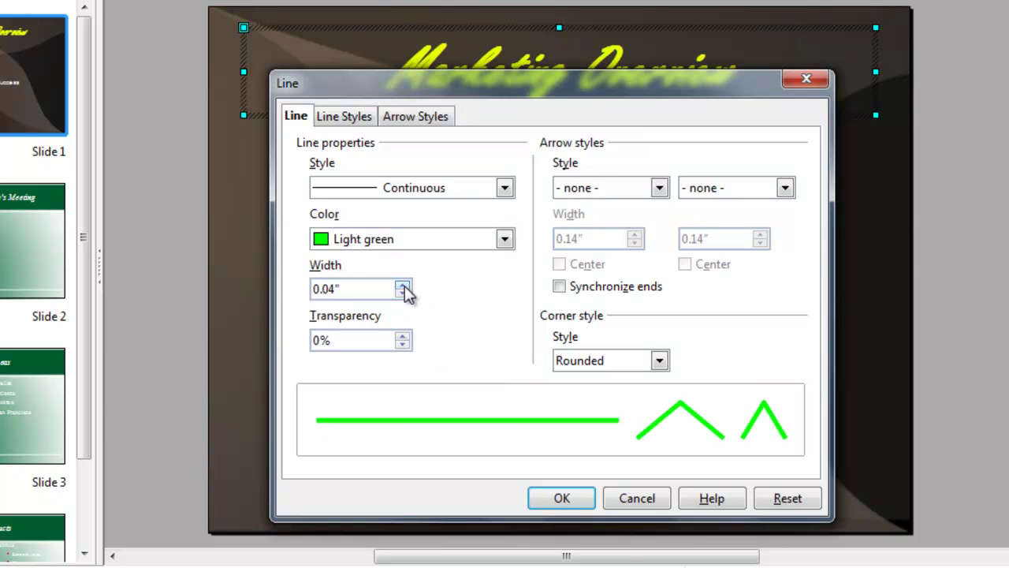
left_click(562, 498)
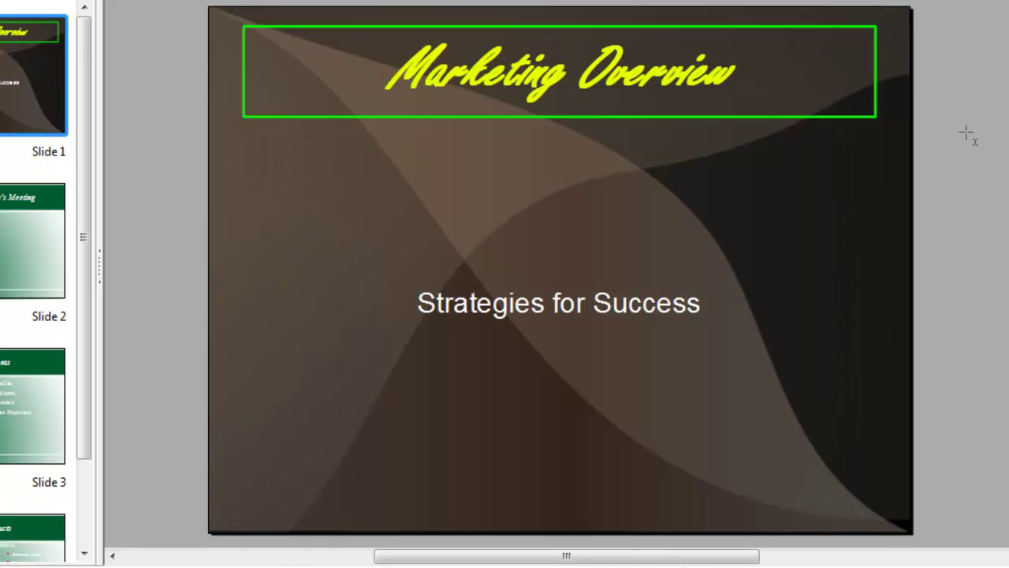
left_click(825, 143)
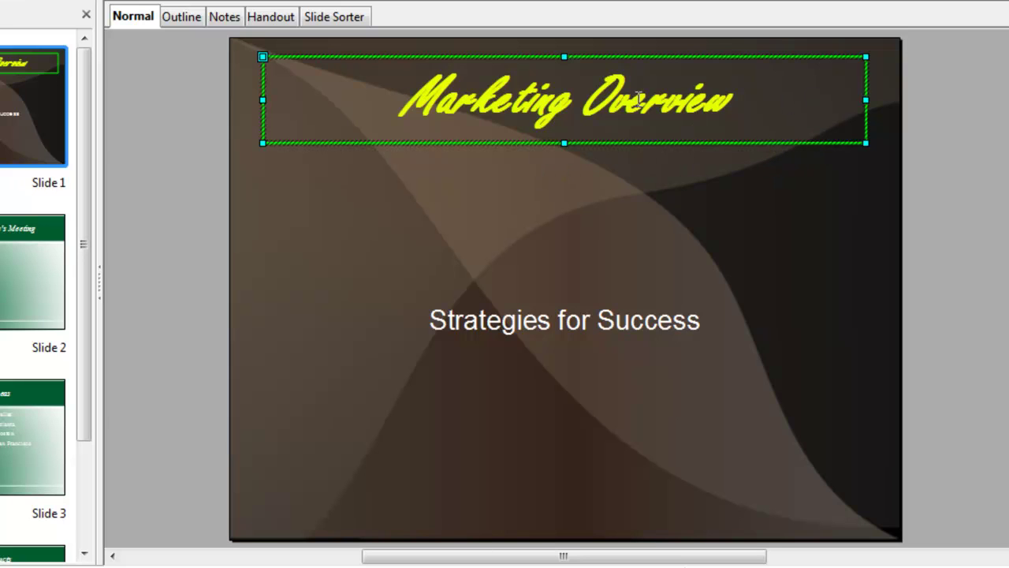
Set the title box area fill to Color with Light cyan
left_click(639, 98)
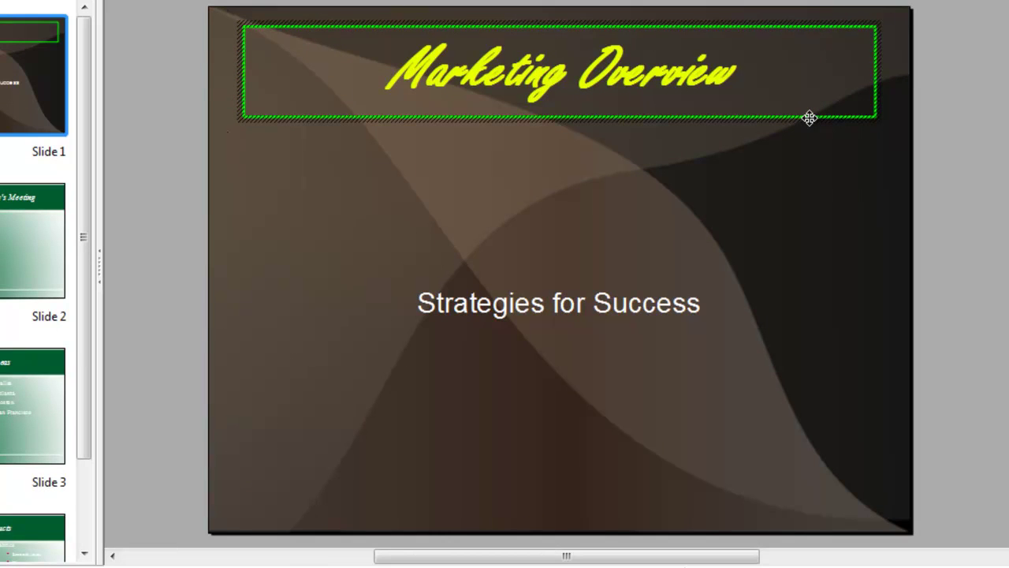
left_click(809, 118)
right_click(810, 118)
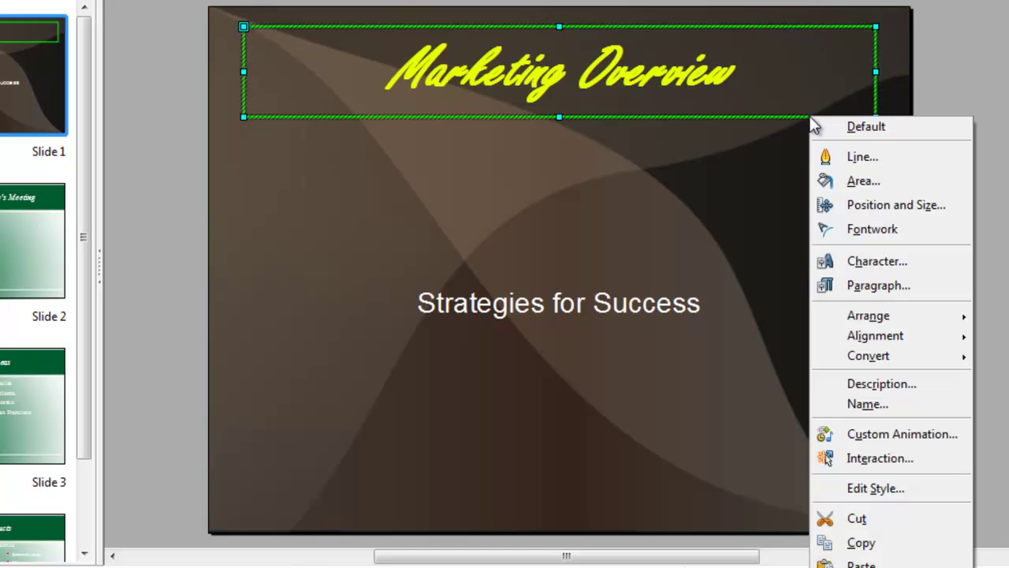
left_click(850, 183)
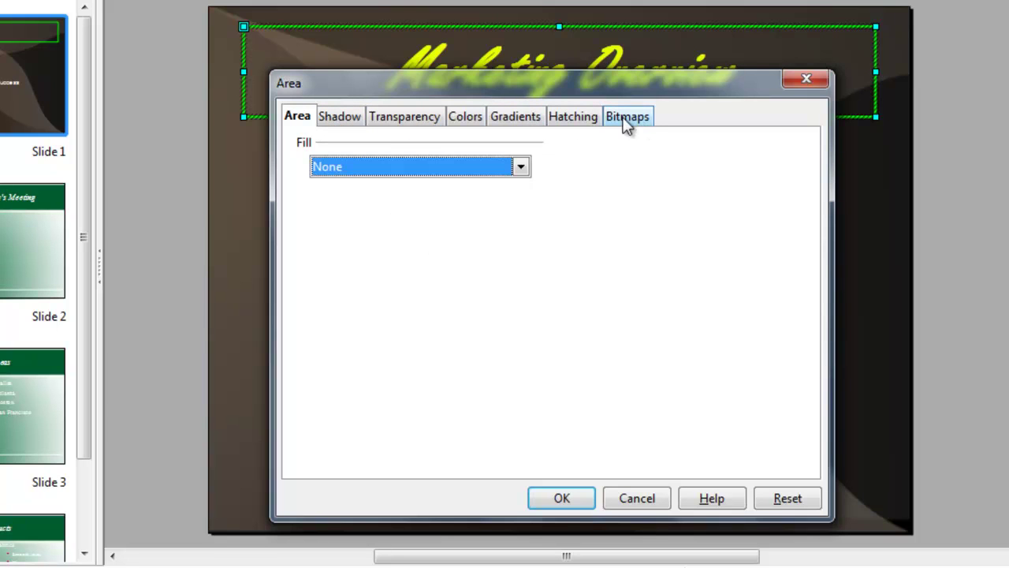
left_click(521, 166)
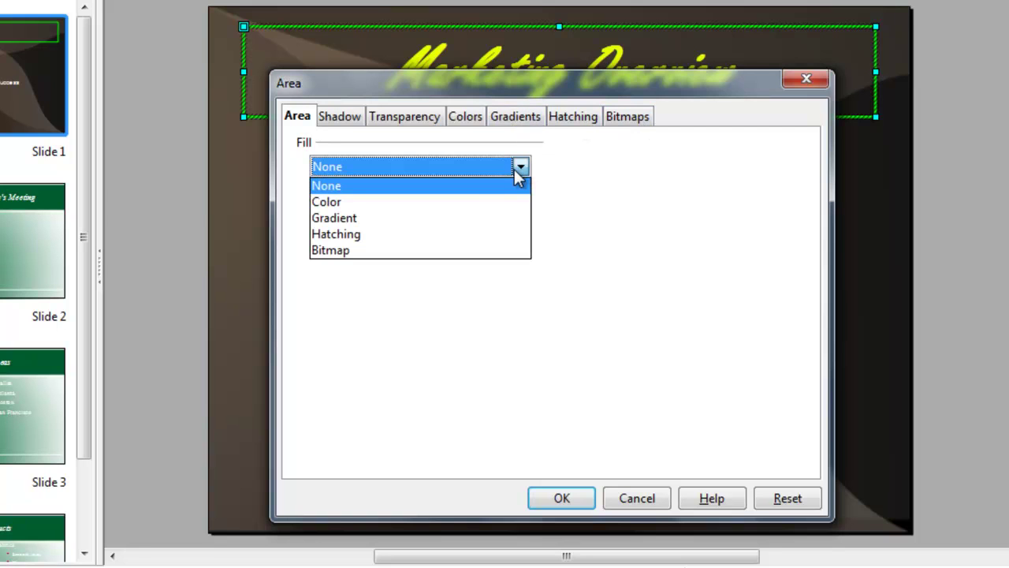
left_click(447, 202)
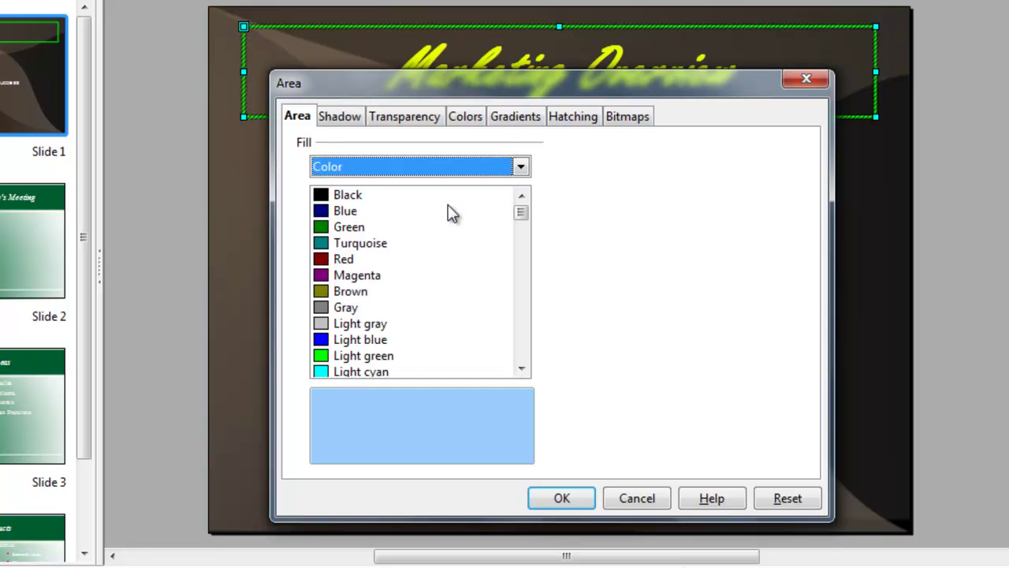
left_click(323, 373)
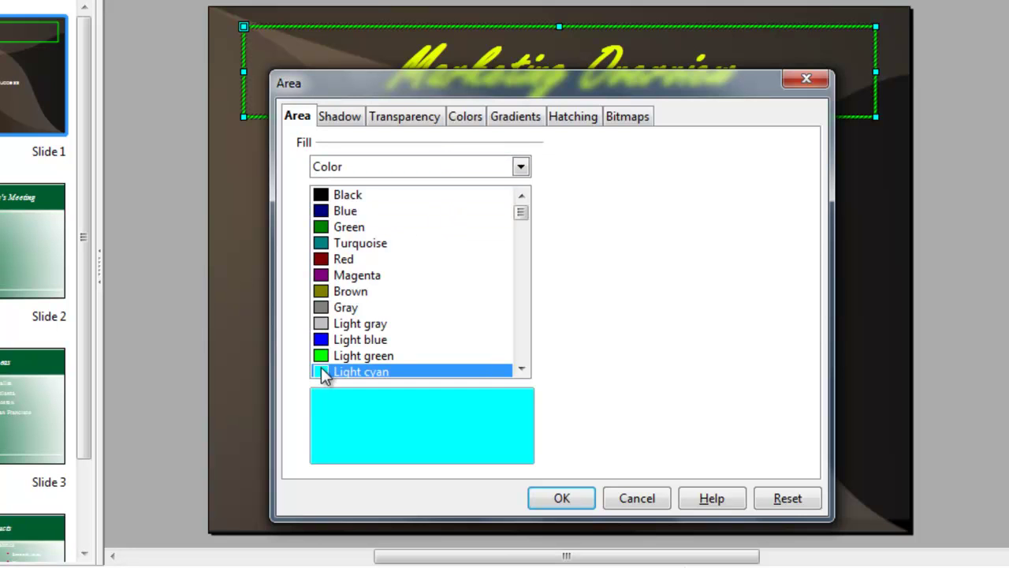
left_click(563, 501)
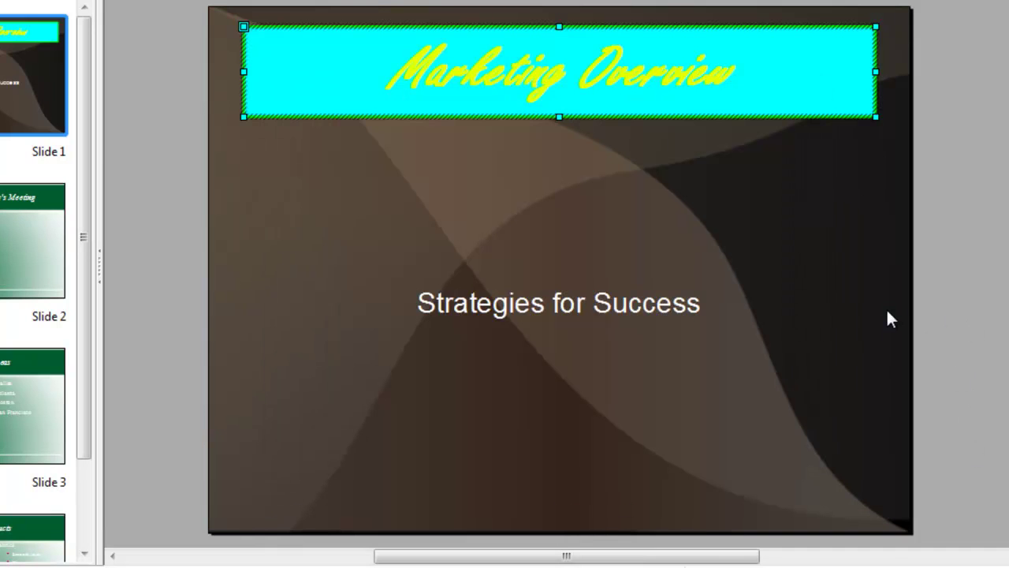
left_click(983, 332)
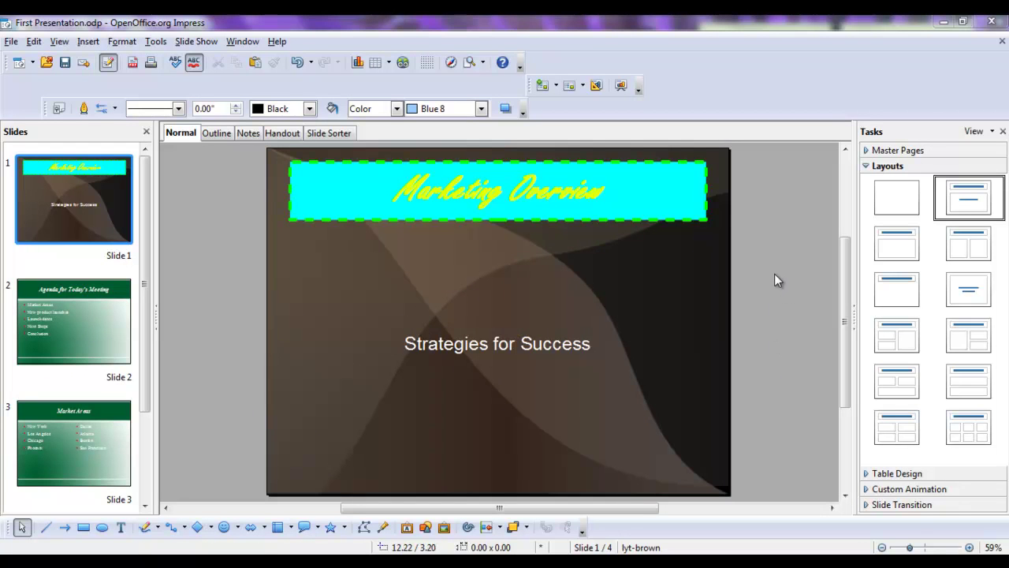
Select the Strategies for Success subtitle frame and drag its corner to resize it to 5.20" x 0.89"
left_click(516, 344)
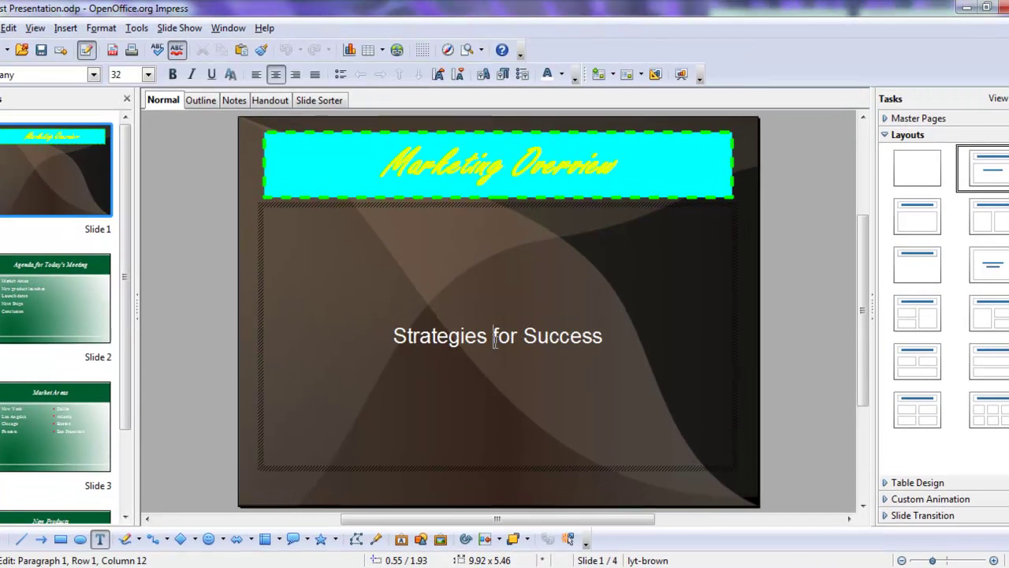
left_click(735, 360)
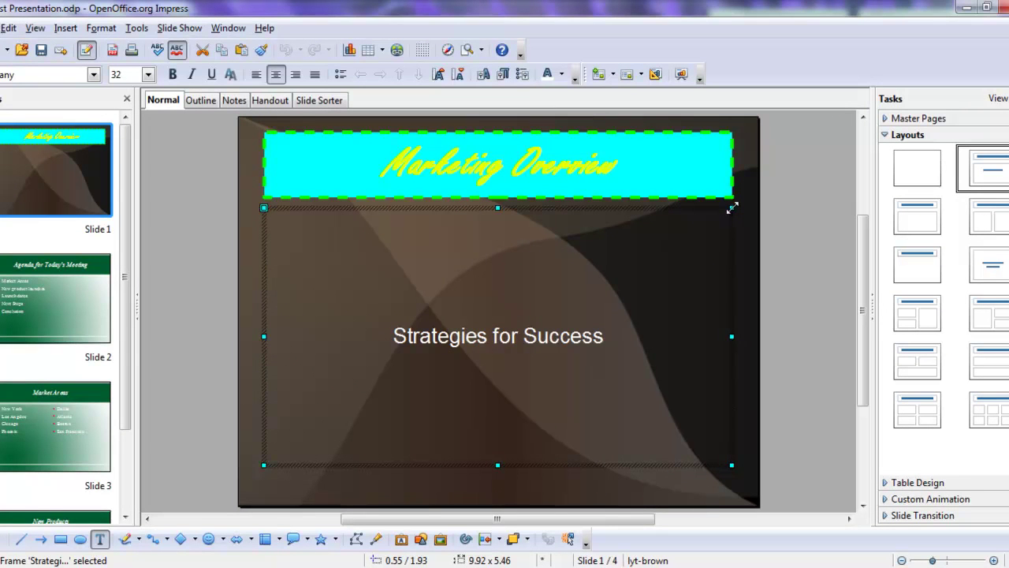
left_click_drag(732, 207, 585, 293)
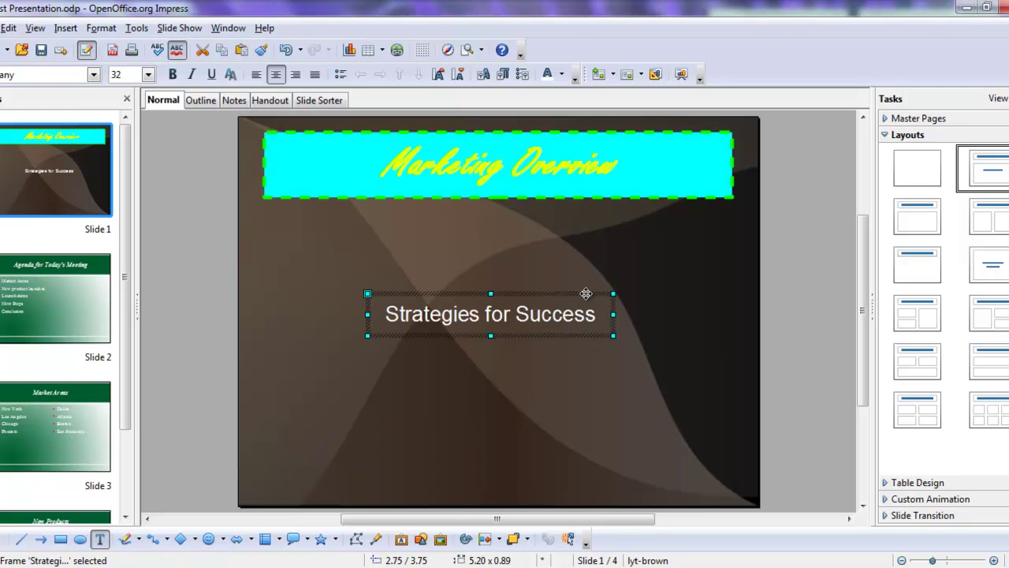
Tilt the 'Strategies for Success' subtitle frame about 36° so it slants upward across the title slide
left_click(466, 538)
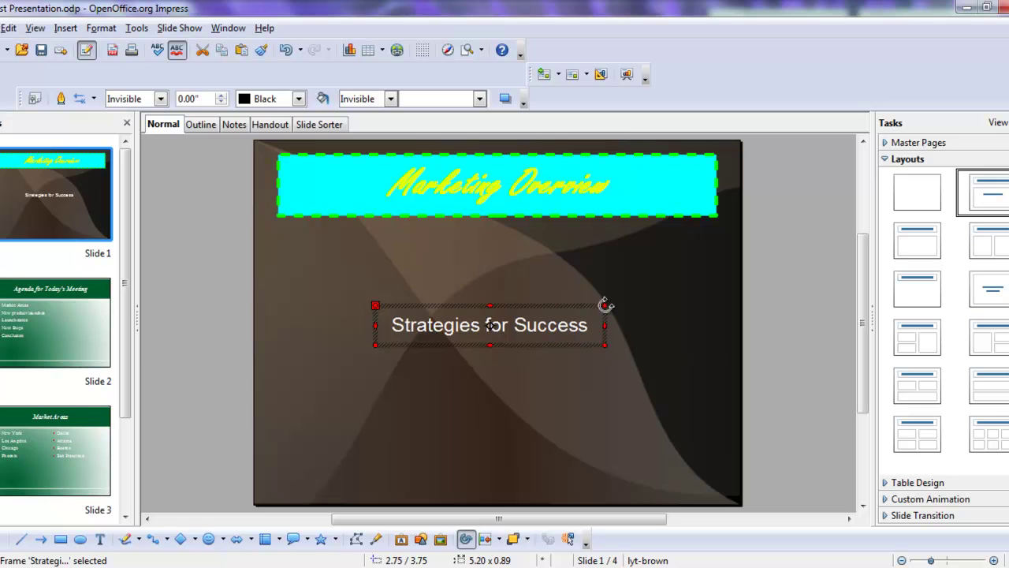
left_click_drag(606, 305, 564, 249)
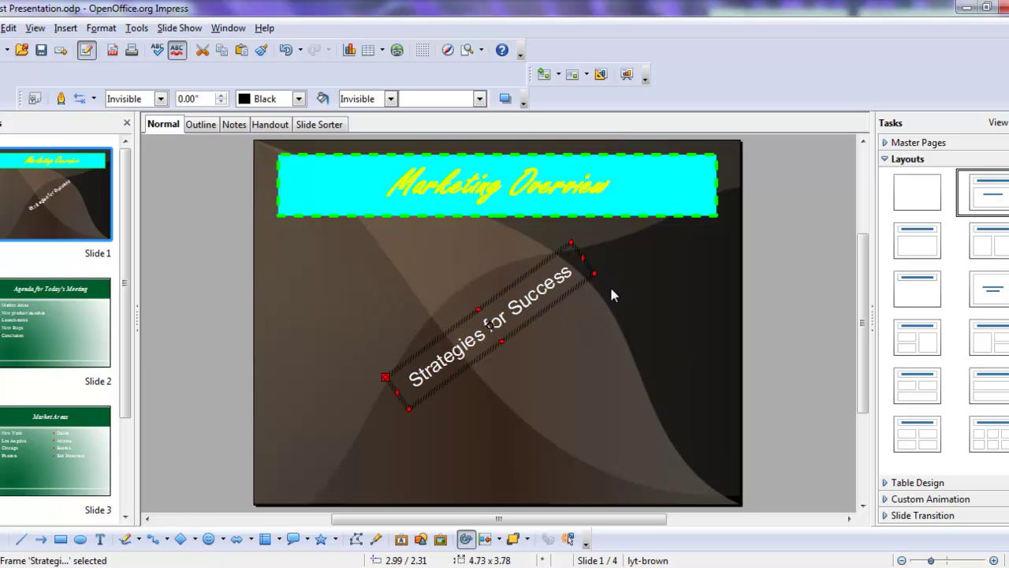
left_click(793, 296)
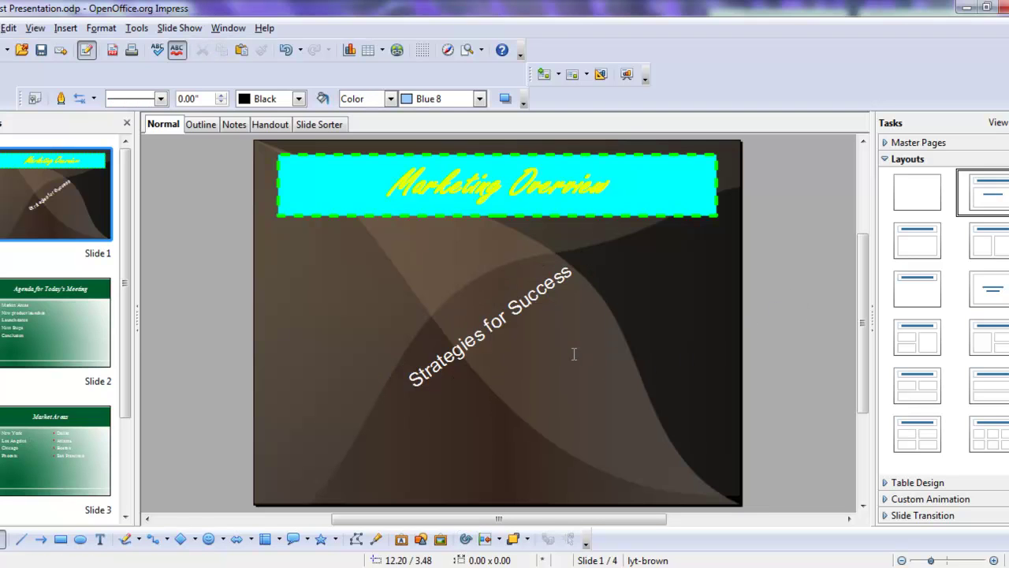